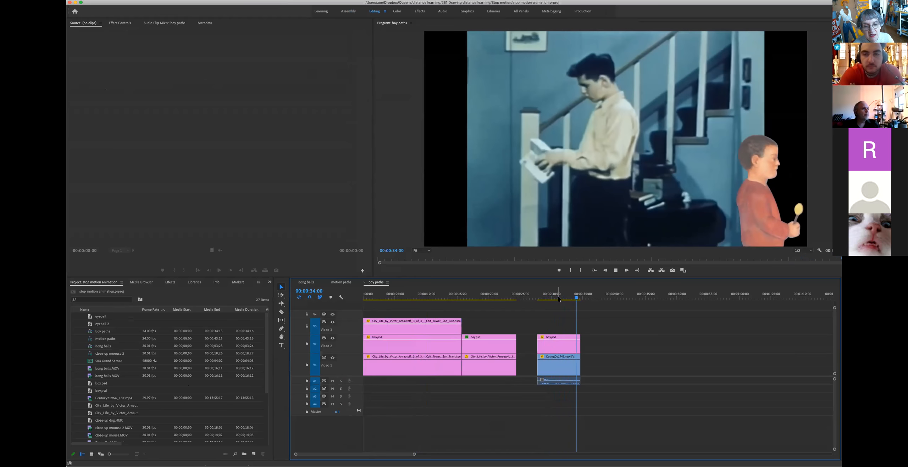
Step: Return the boy paths playhead to 00:00:00:00 and put focus on the Project panel
click(550, 296)
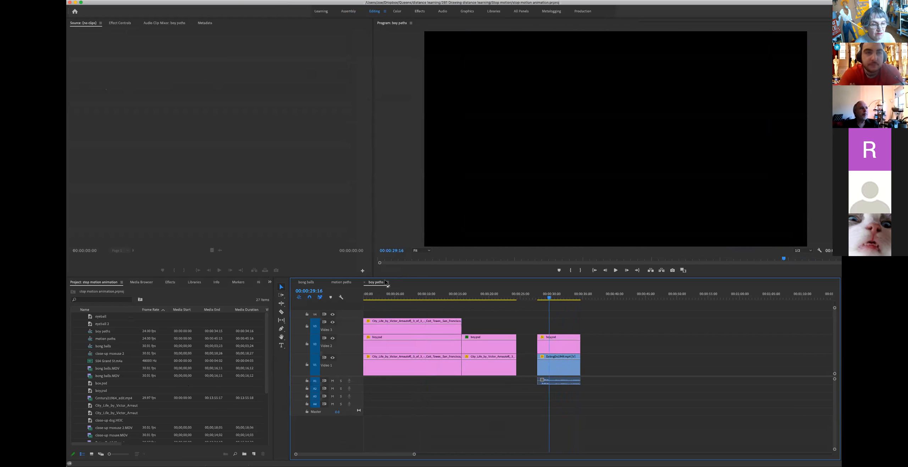
drag(373, 296, 362, 298)
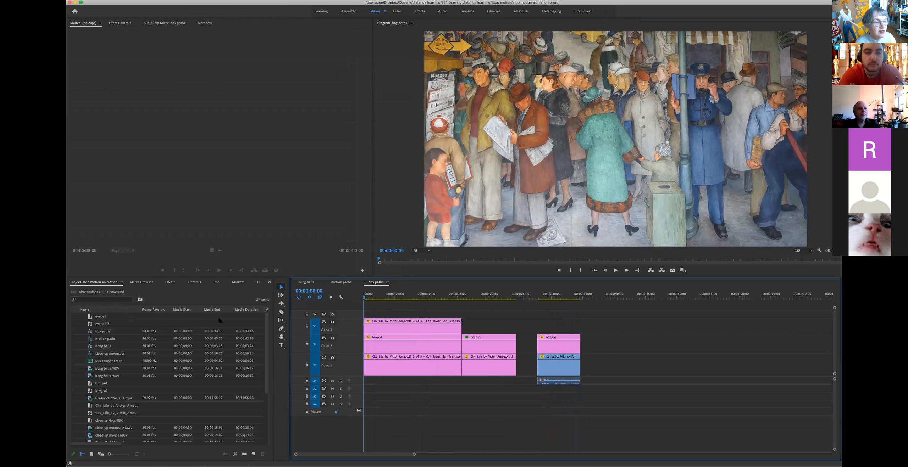
click(184, 295)
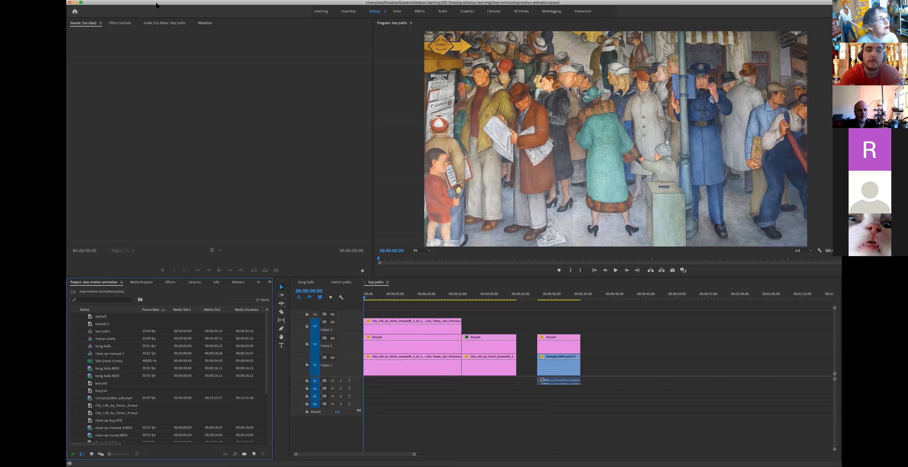
drag(156, 5, 150, 5)
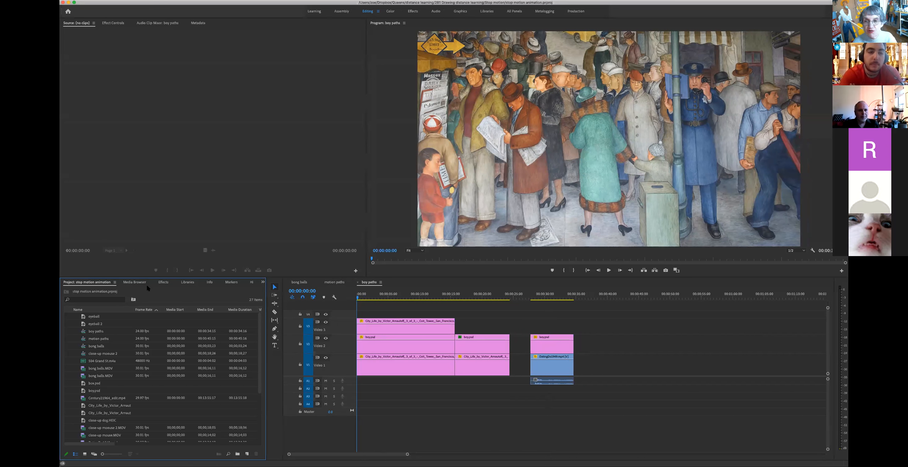
click(109, 0)
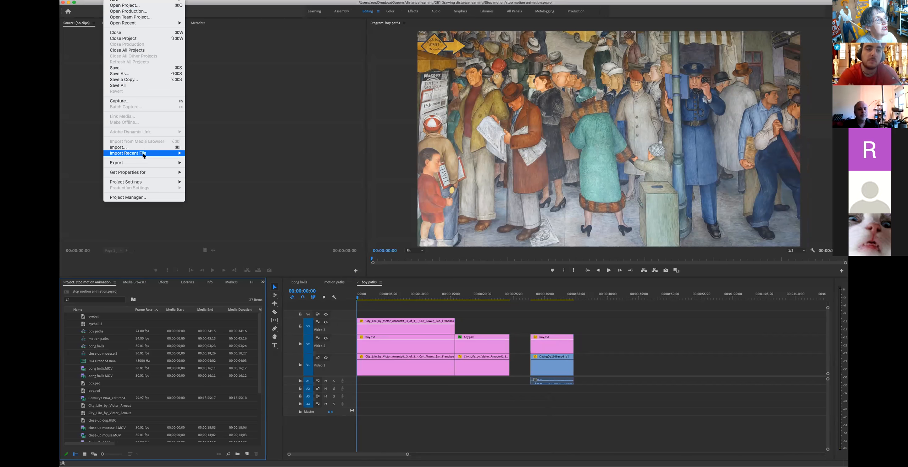
click(142, 148)
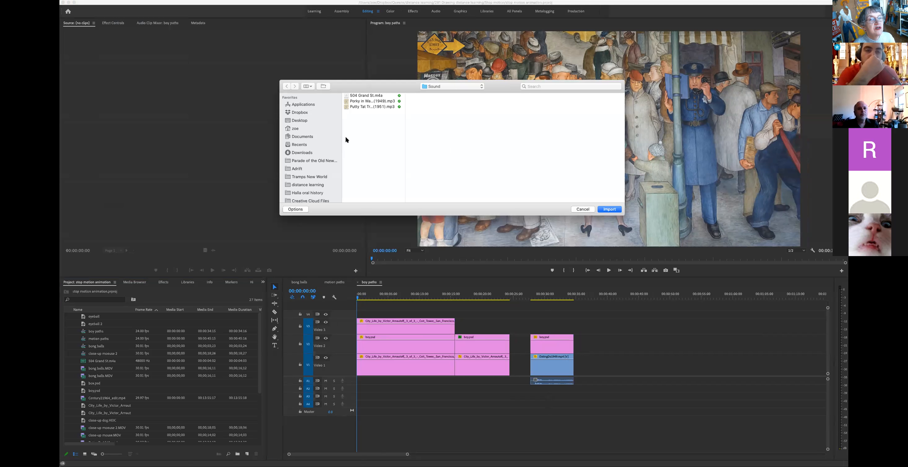
click(376, 97)
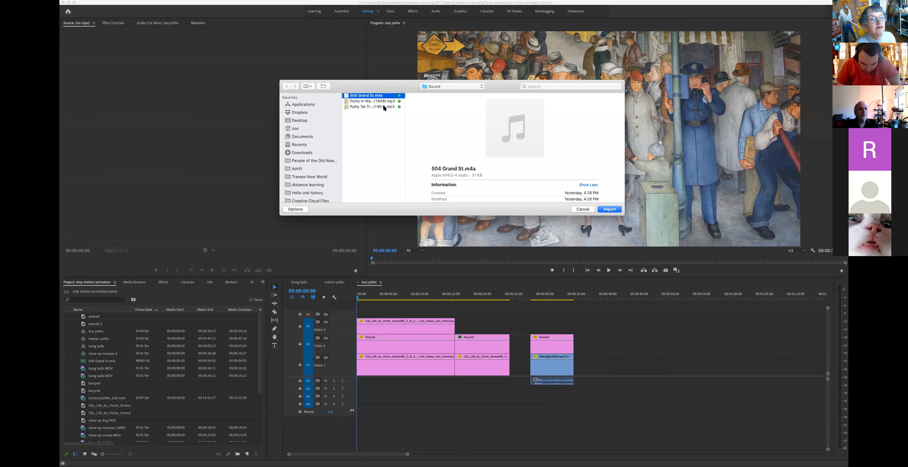
shift+click(346, 107)
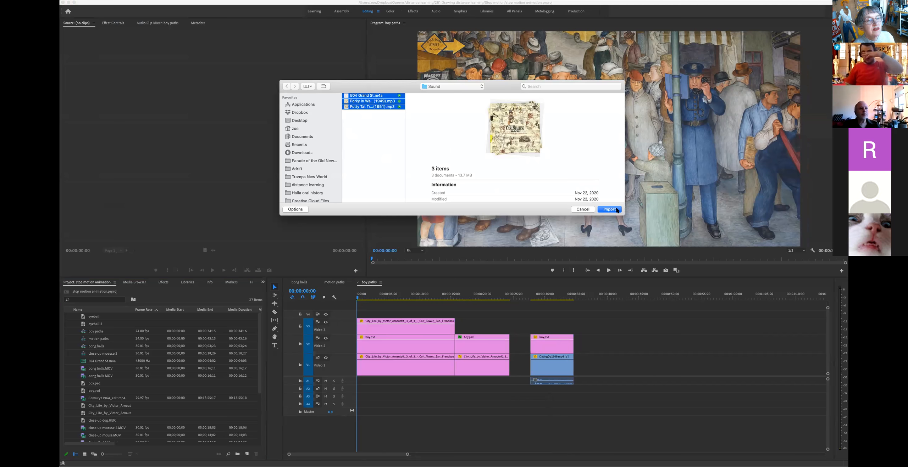
click(617, 210)
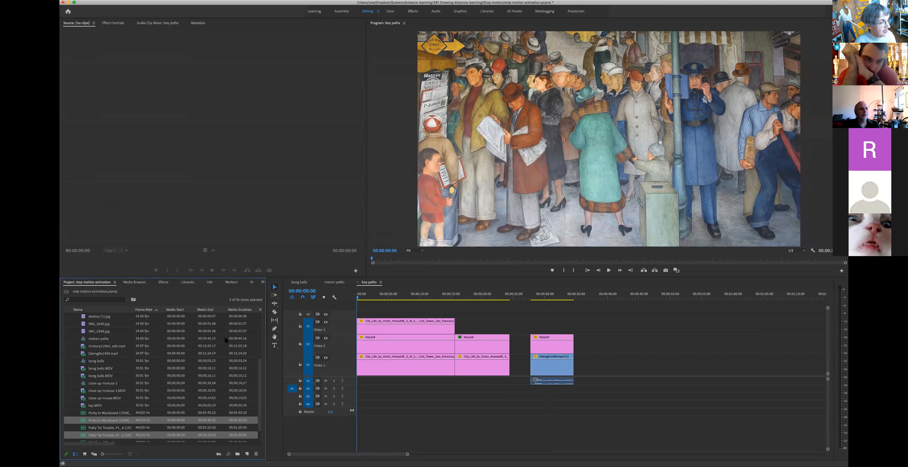
Step: Import the 07054110.wav recording into the project
key(super+i)
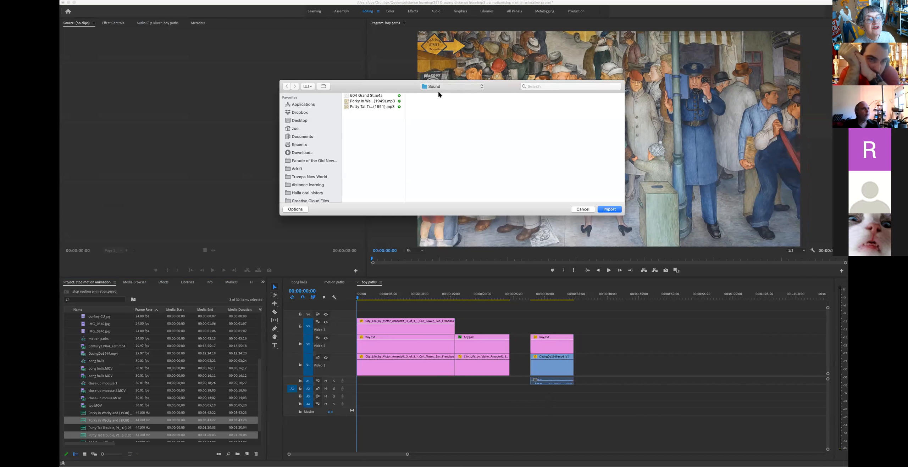
scroll(500, 113, up, 1)
click(500, 97)
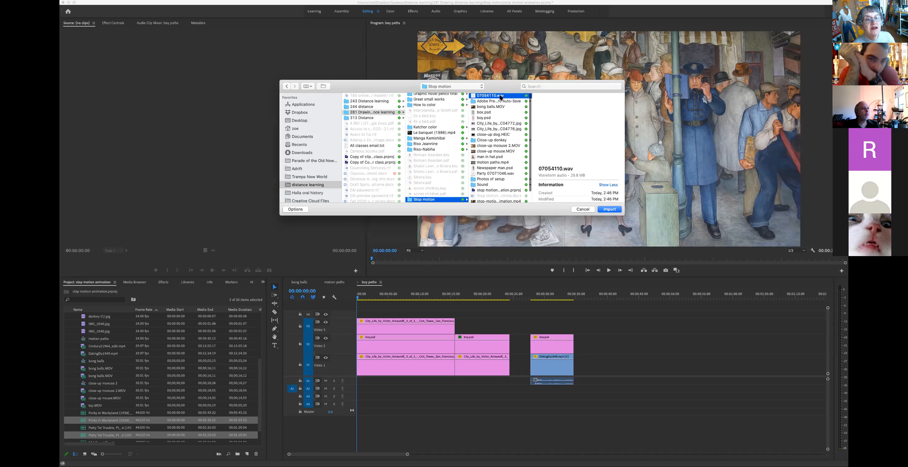
click(609, 209)
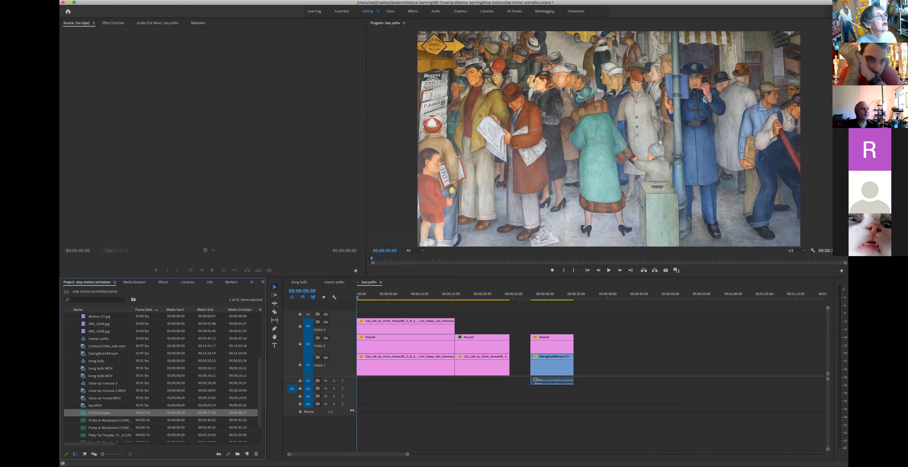
Step: Import Party 07071046.wav into the project
click(108, 0)
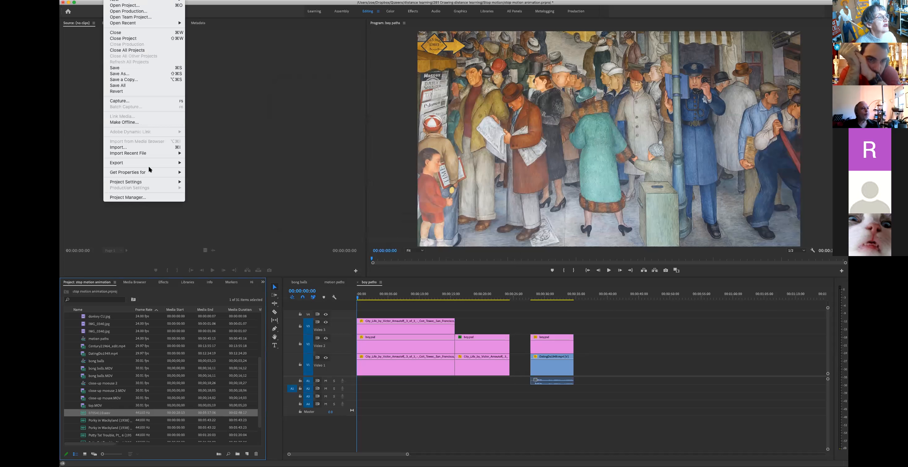
click(149, 147)
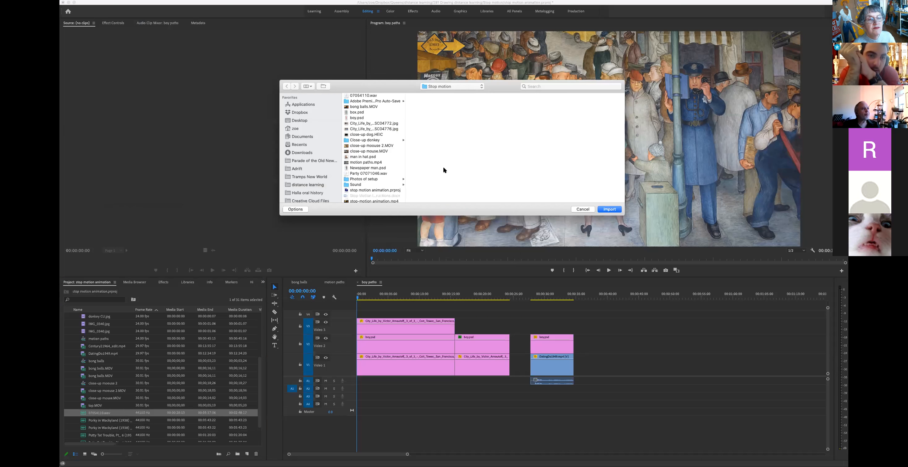
scroll(386, 175, down, 3)
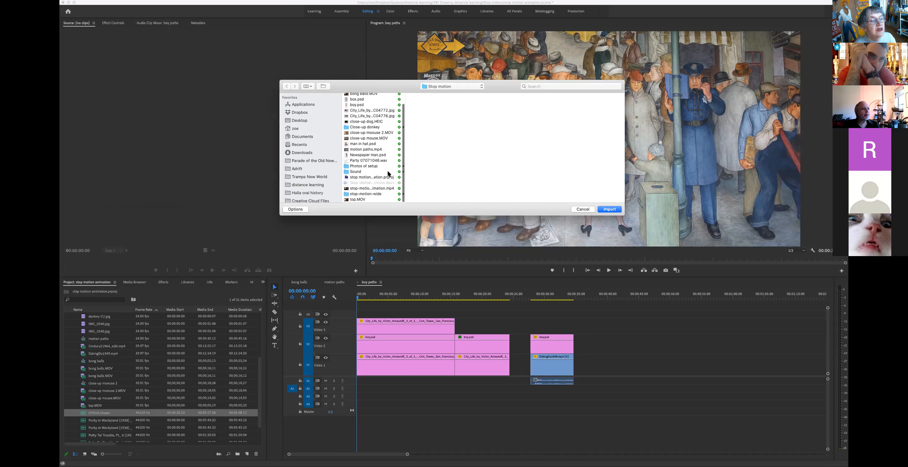
click(383, 163)
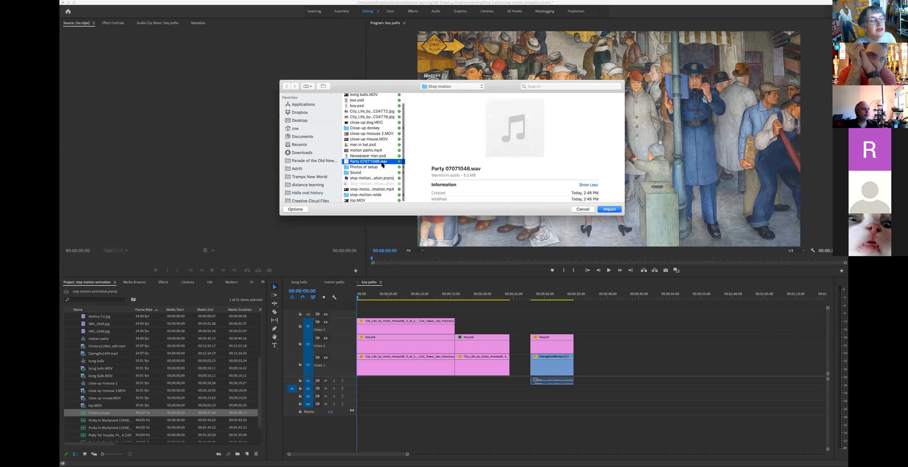
click(609, 210)
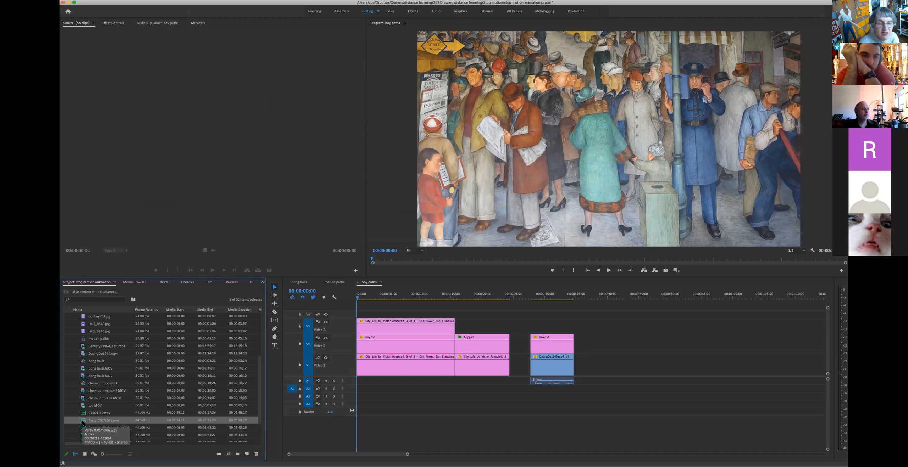
Step: Load Party 07071046.wav in the Source monitor and play it through to show its waveform
double_click(82, 421)
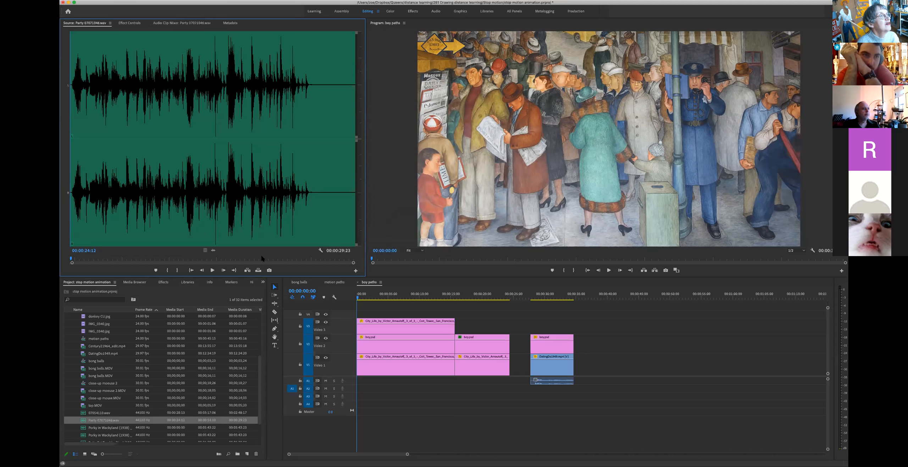
click(212, 270)
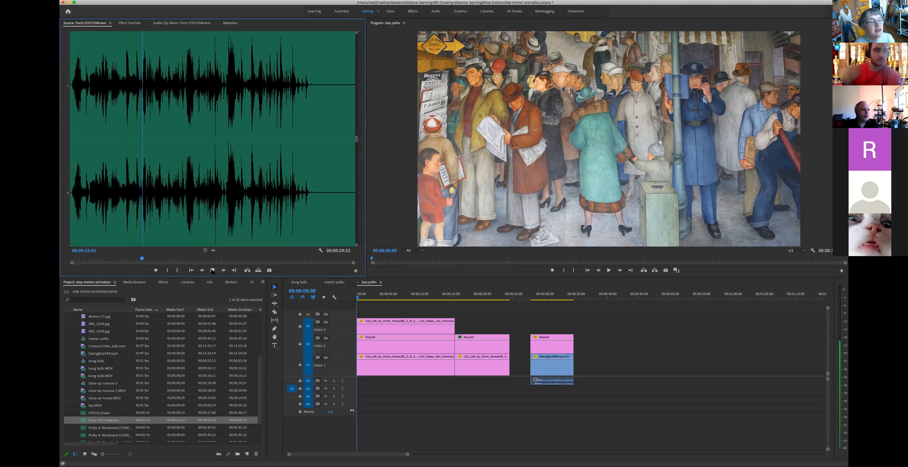
click(212, 270)
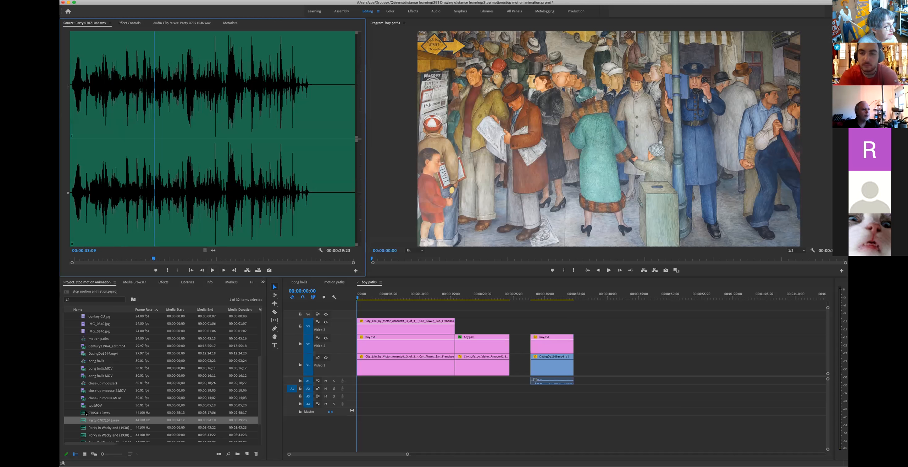
scroll(90, 415, down, 3)
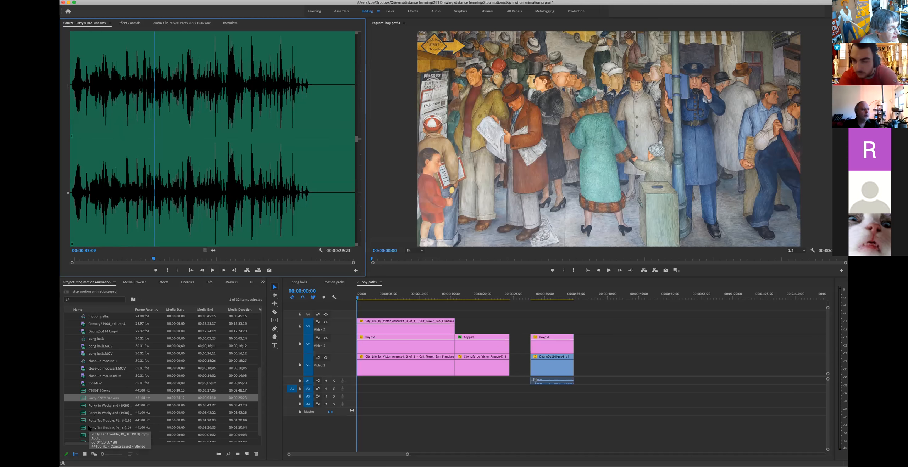
double_click(94, 435)
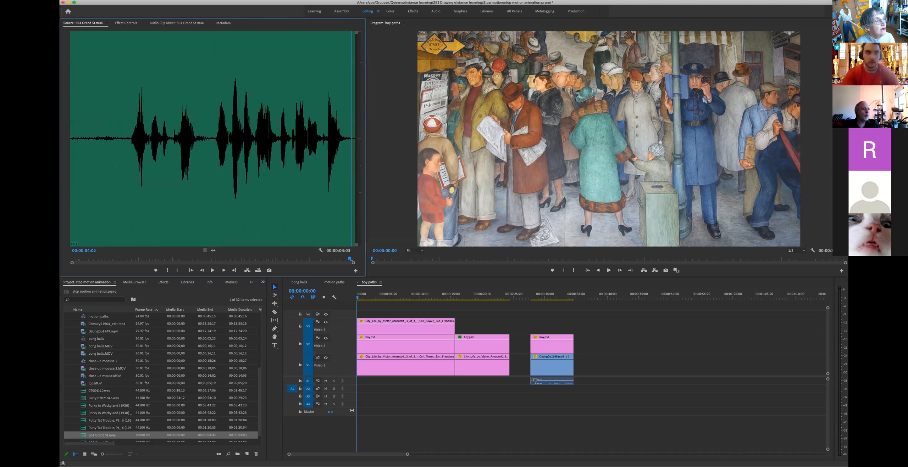
click(118, 147)
key(space)
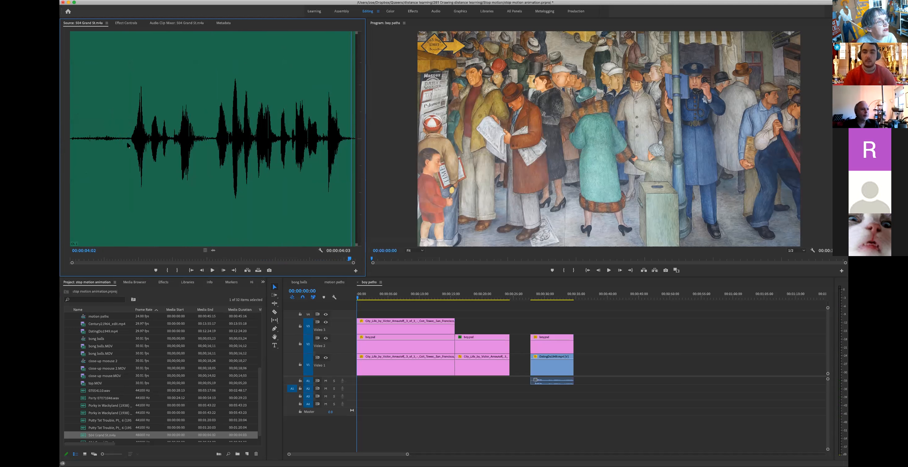
click(128, 140)
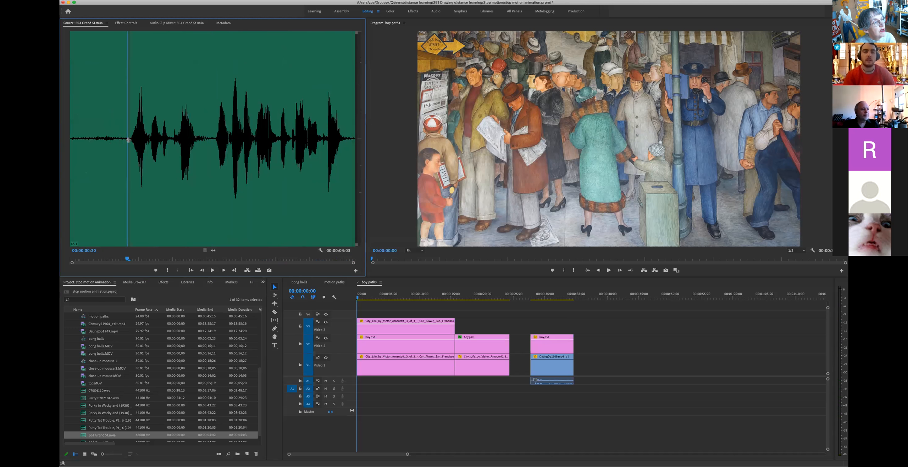
drag(129, 142, 130, 142)
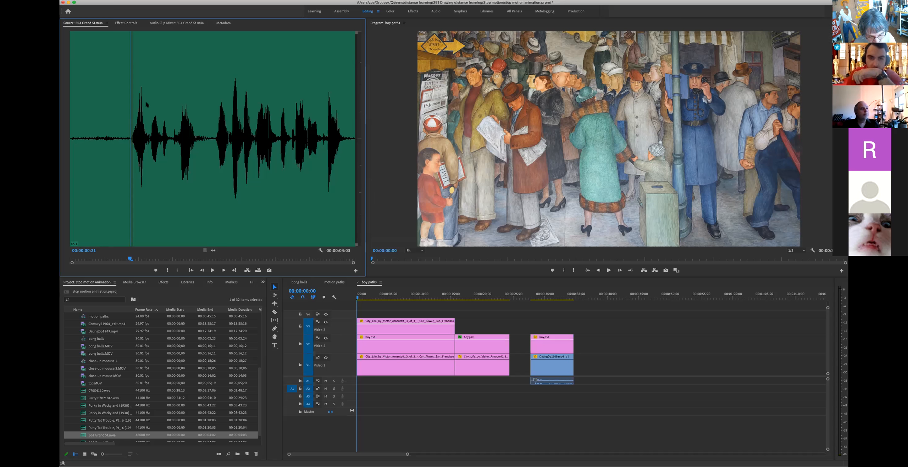
key(i)
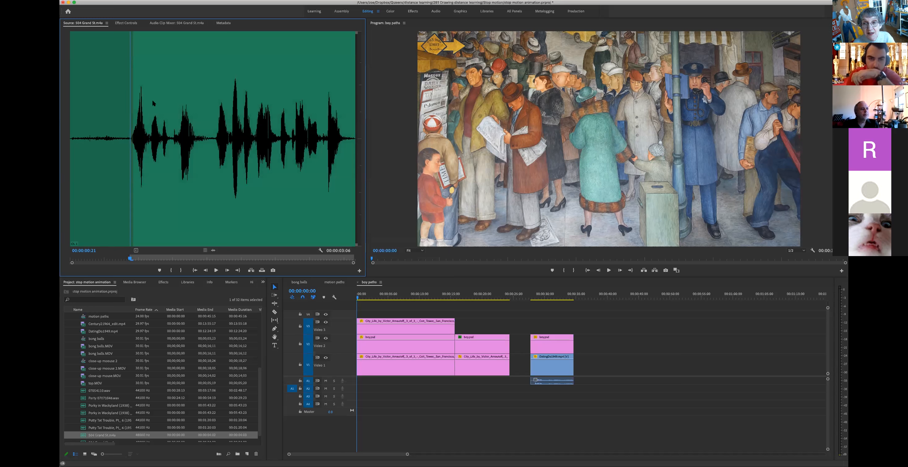
key(space)
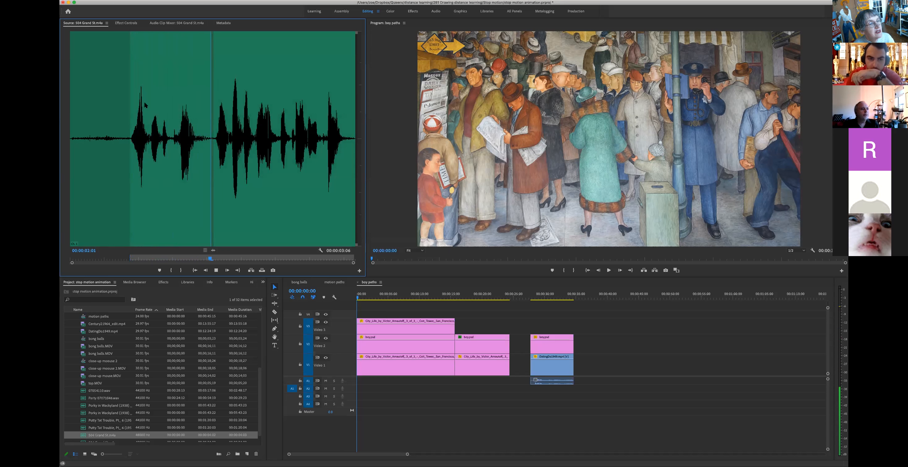
key(space)
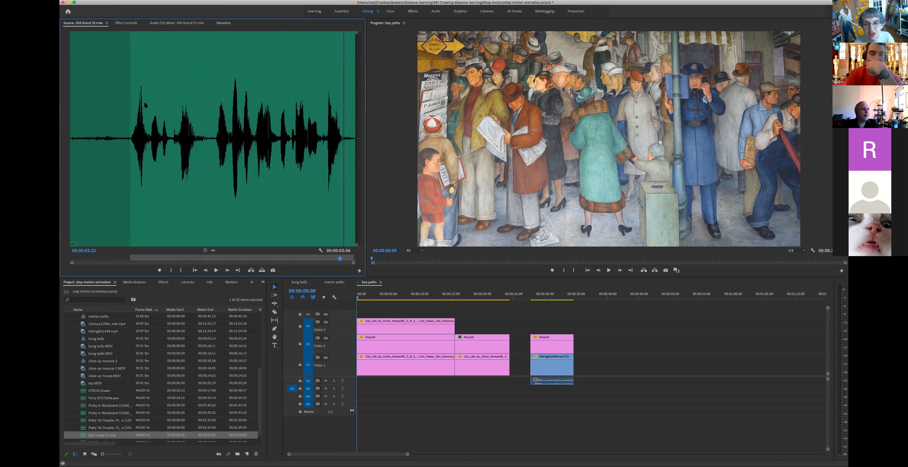
key(o)
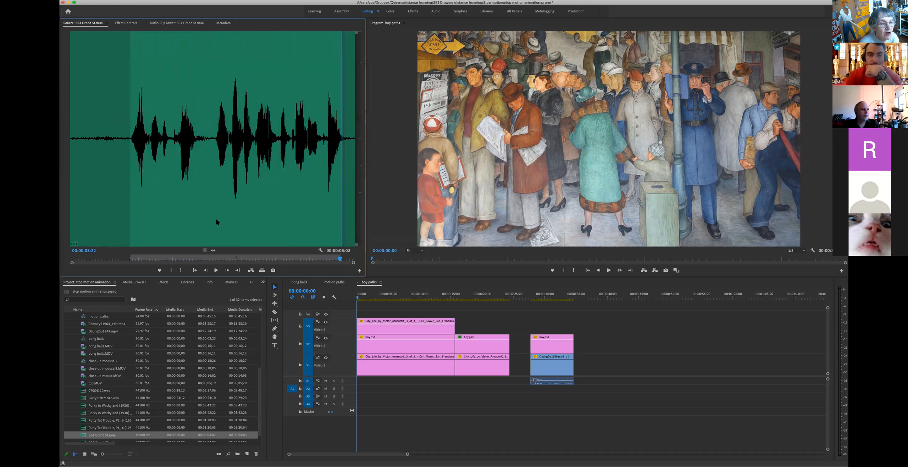
click(339, 283)
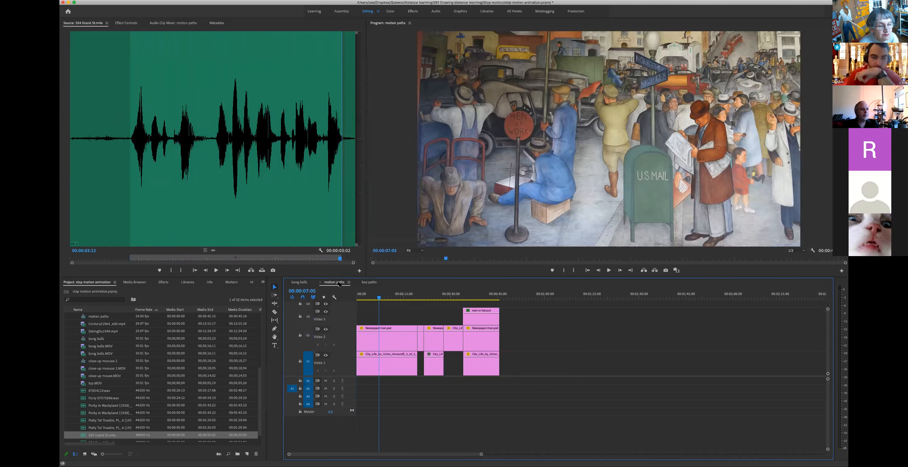
drag(379, 298, 353, 297)
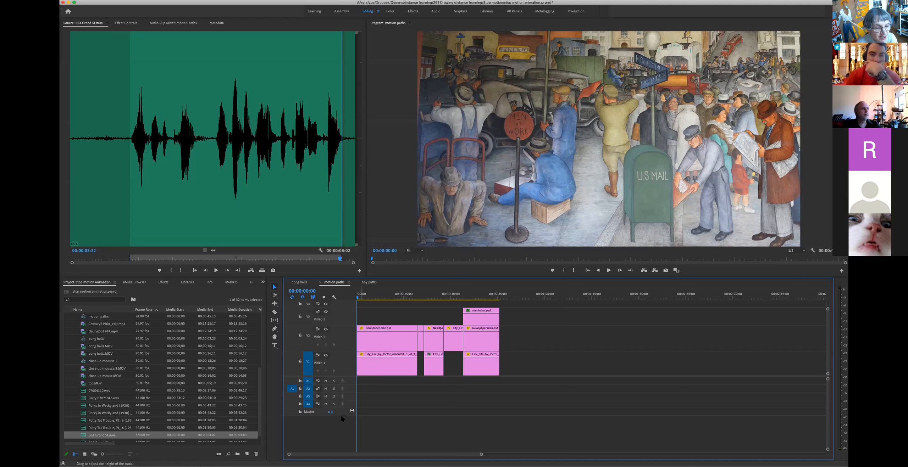
key(space)
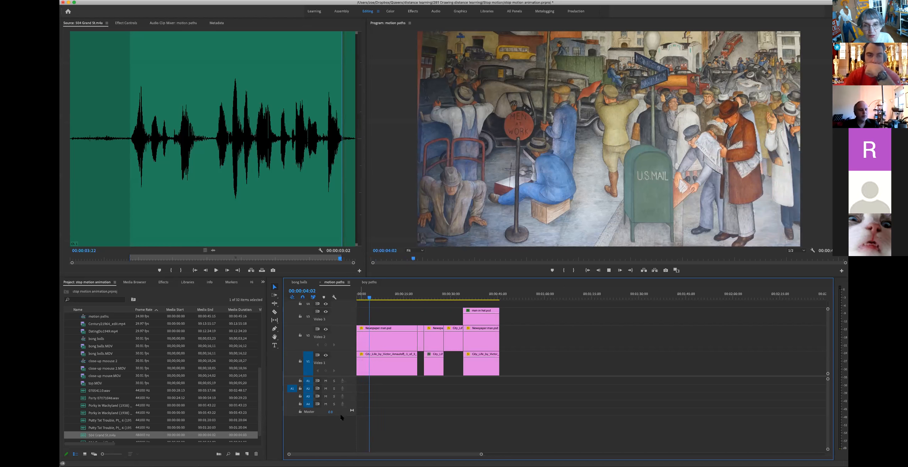
key(space)
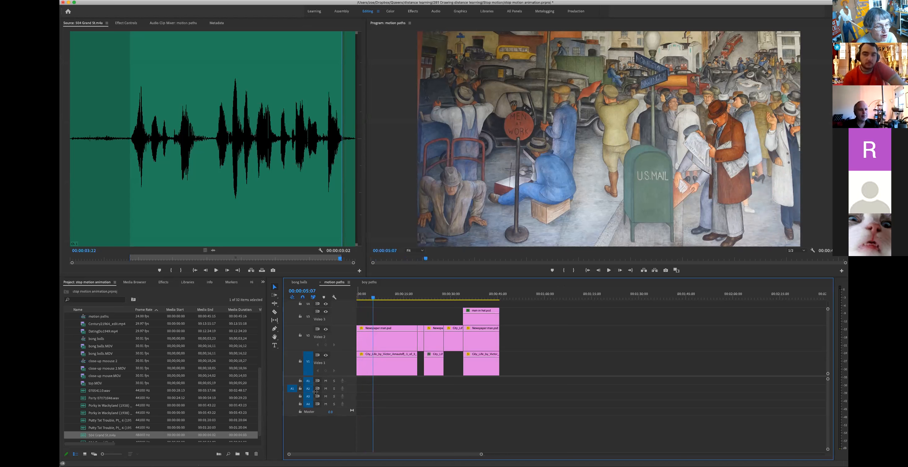
Step: Enlarge Audio 1 and 2, patch A1, and overwrite the marked span at the sequence start
drag(337, 386, 338, 400)
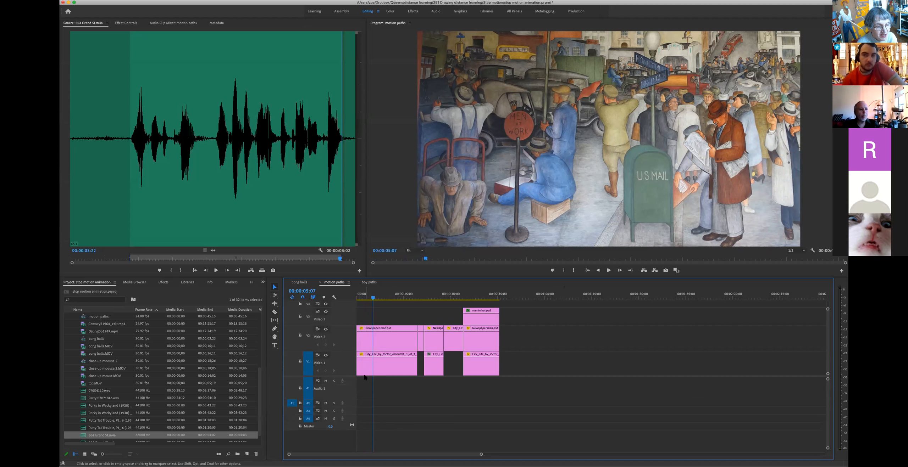
drag(352, 414, 353, 418)
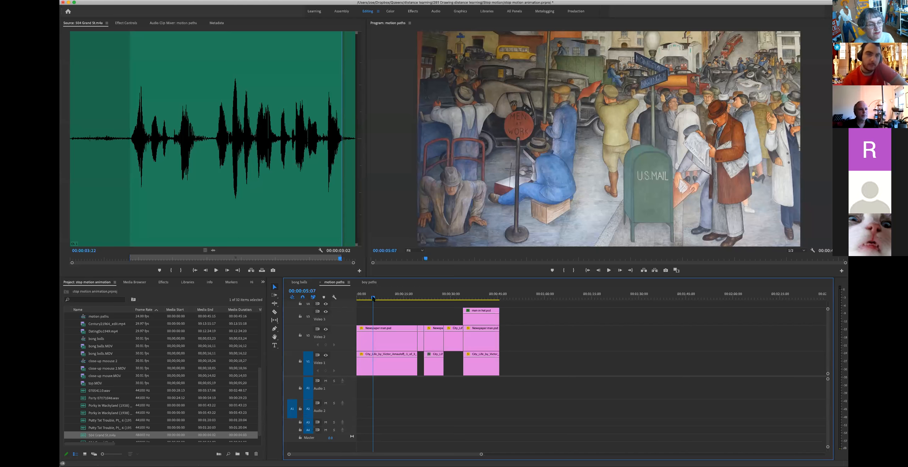
drag(373, 298, 345, 298)
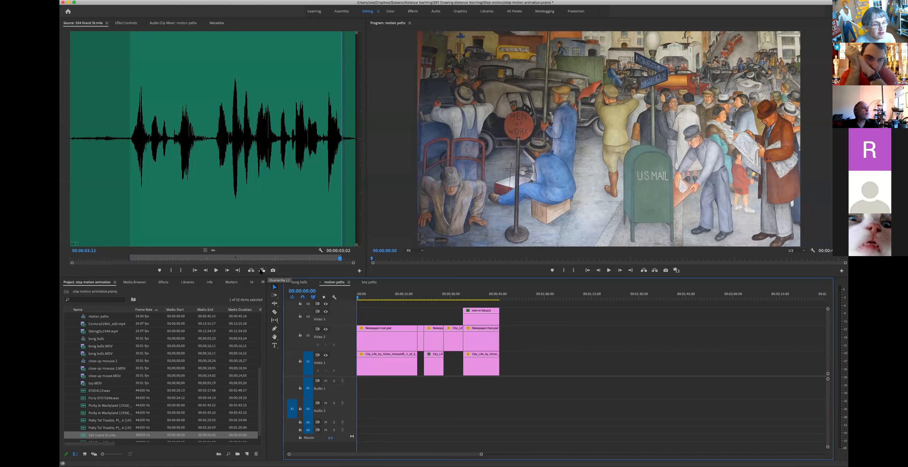
click(291, 393)
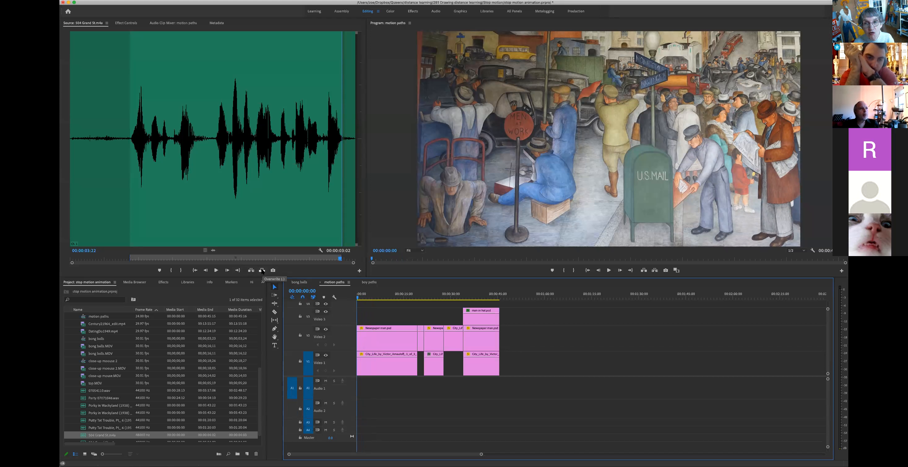
click(262, 270)
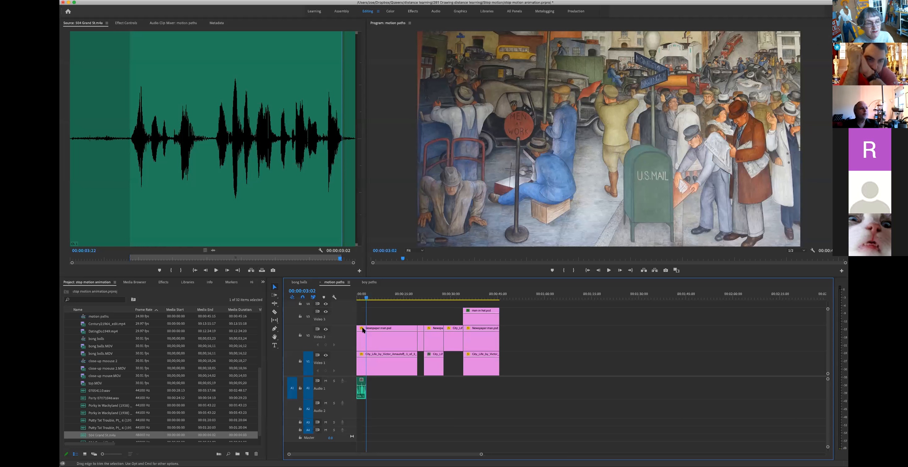
Step: Zoom in on the timeline start, play it, and delete the existing Audio 1 clip
drag(368, 298, 357, 298)
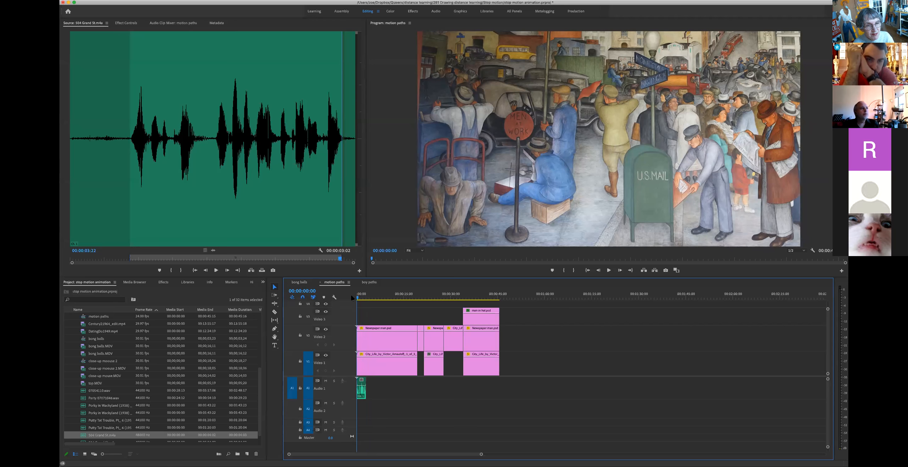
key(equal)
key(equal)
key(equal)
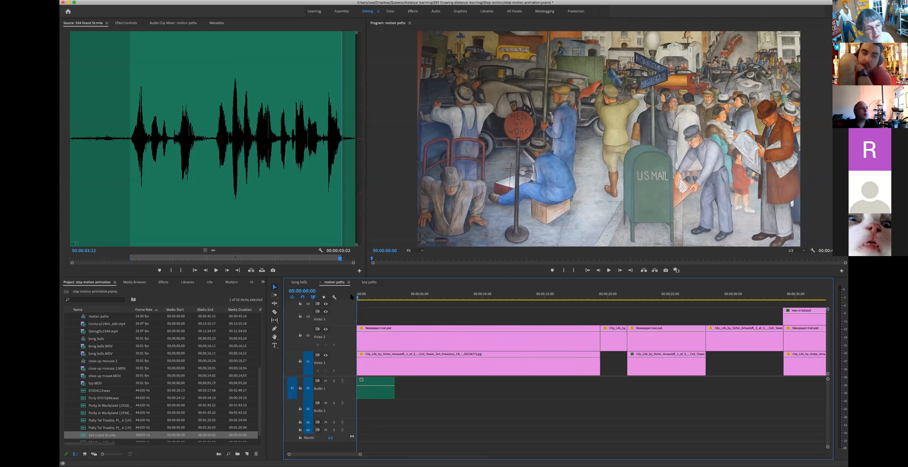
key(space)
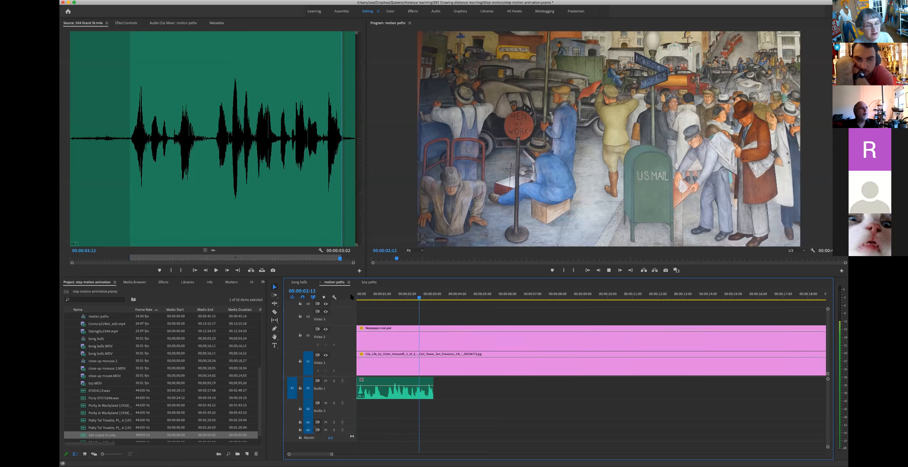
key(space)
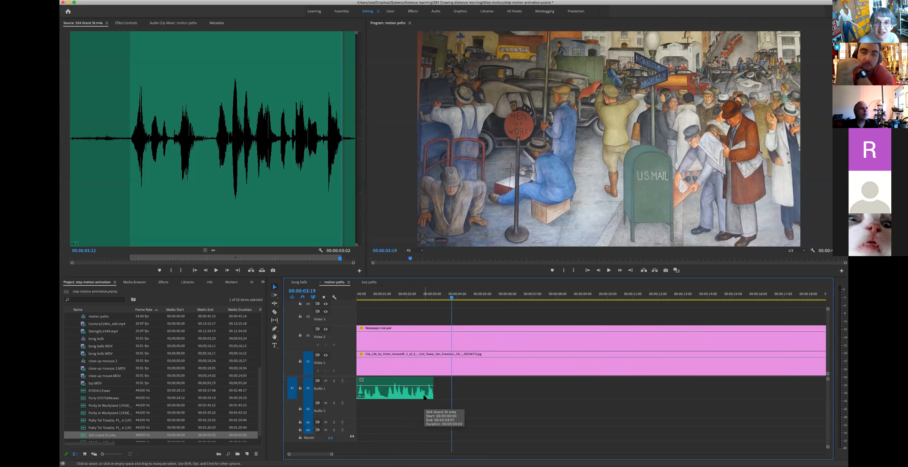
click(402, 382)
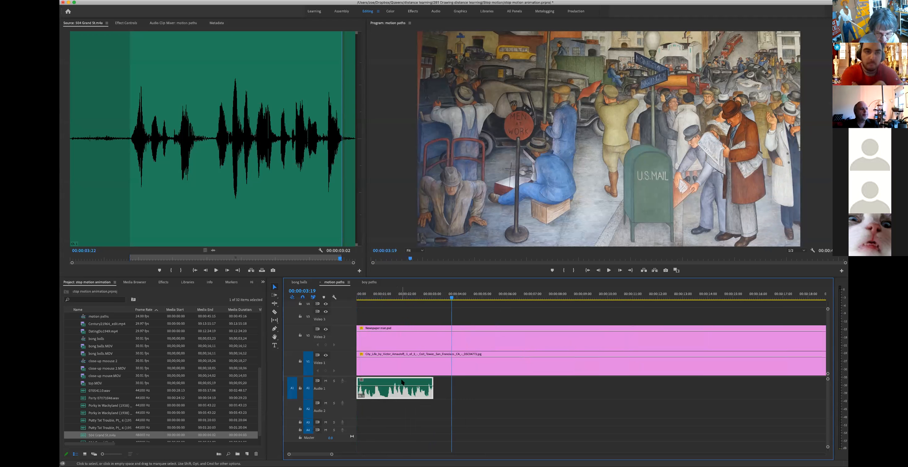
key(Delete)
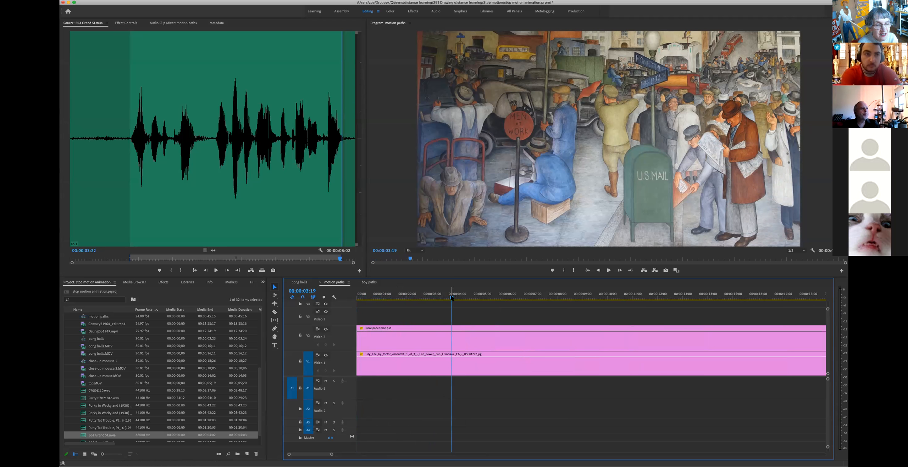
drag(451, 298, 357, 299)
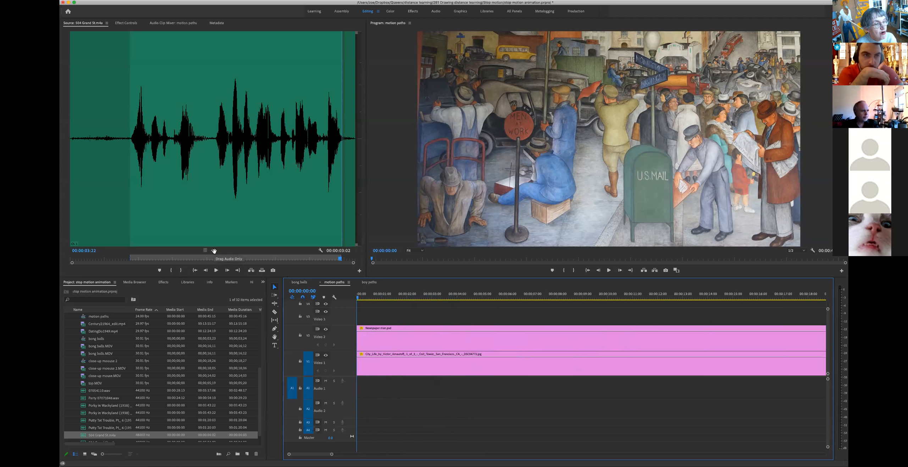
drag(214, 251, 358, 393)
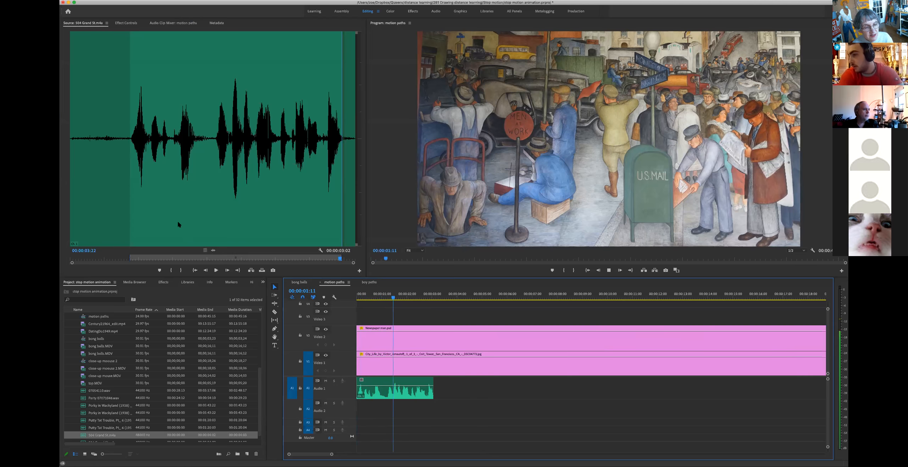
key(space)
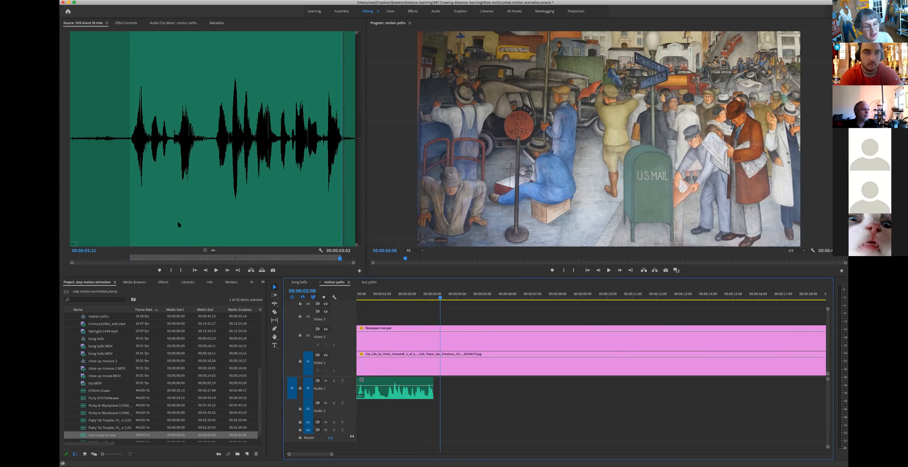
drag(379, 383, 411, 390)
click(374, 294)
drag(374, 293, 353, 295)
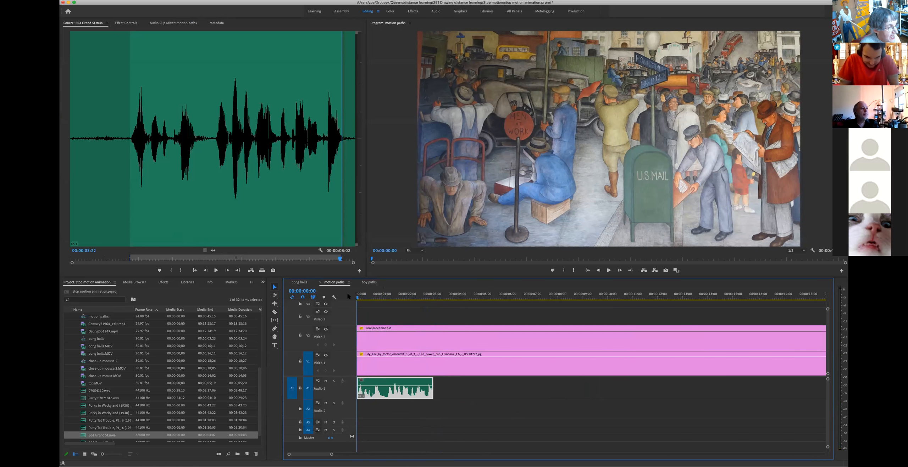
key(space)
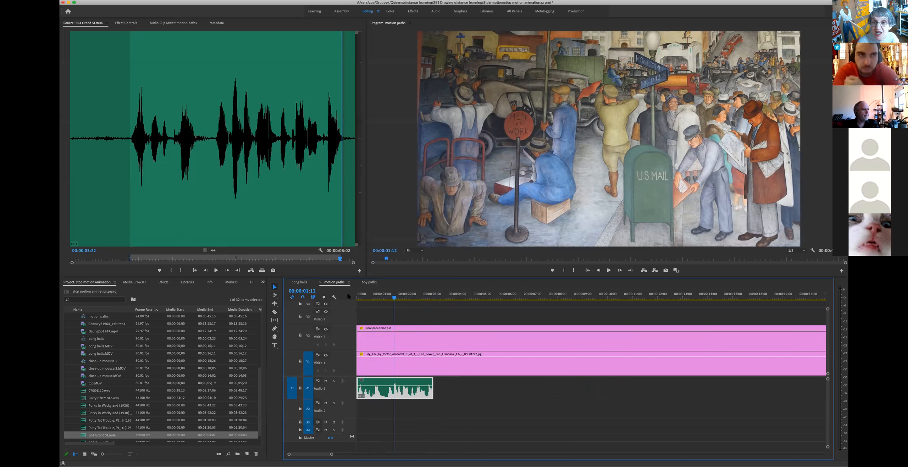
click(299, 282)
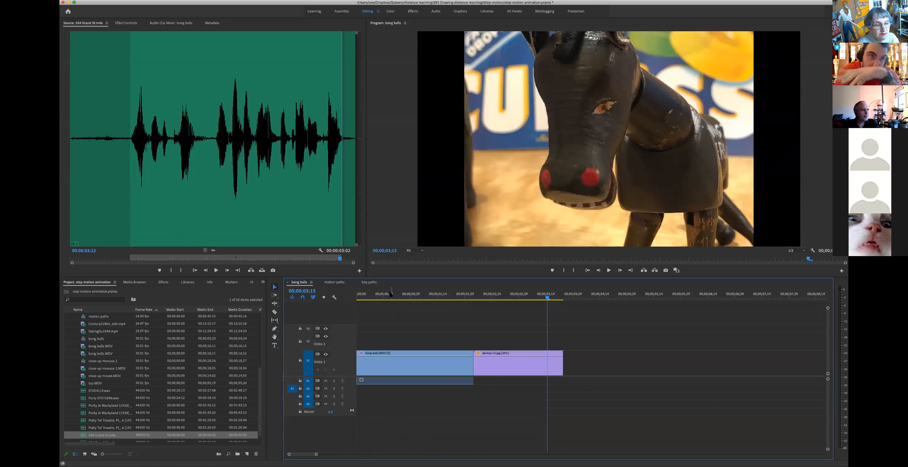
drag(385, 295, 338, 292)
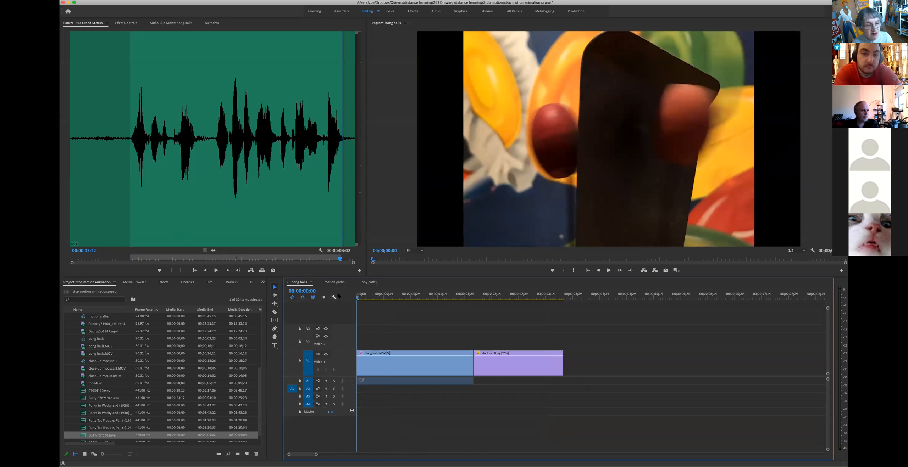
key(space)
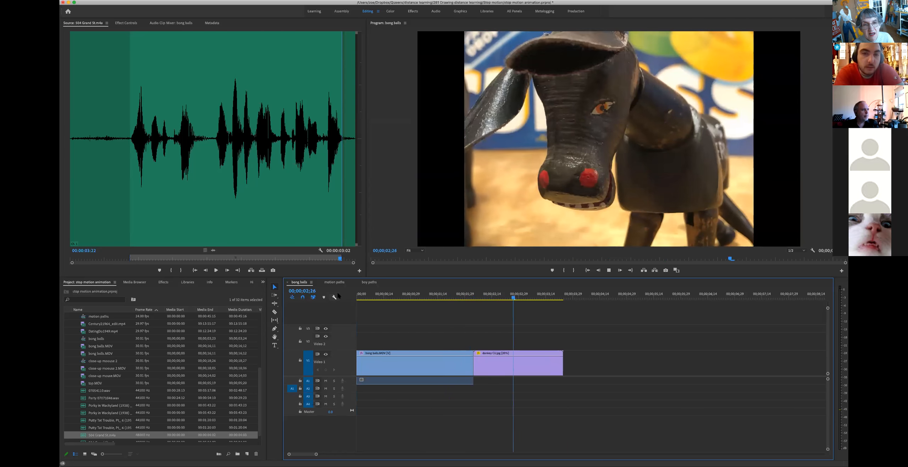
key(Home)
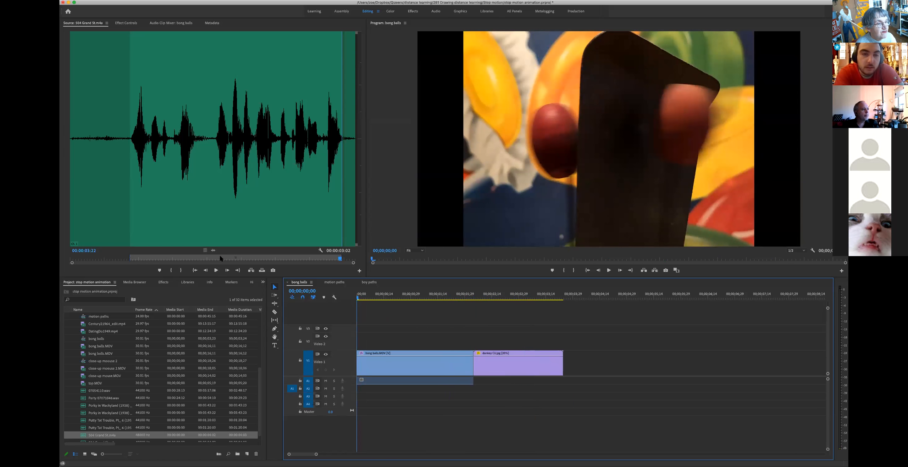
drag(213, 250, 357, 382)
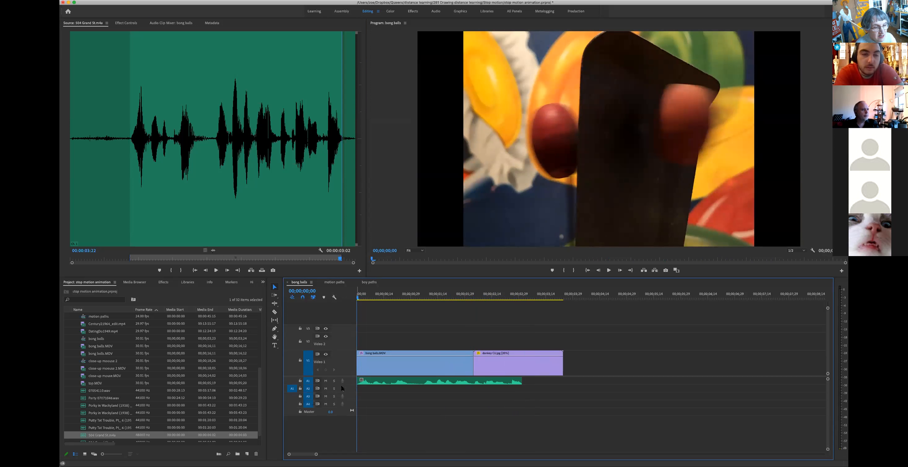
double_click(350, 384)
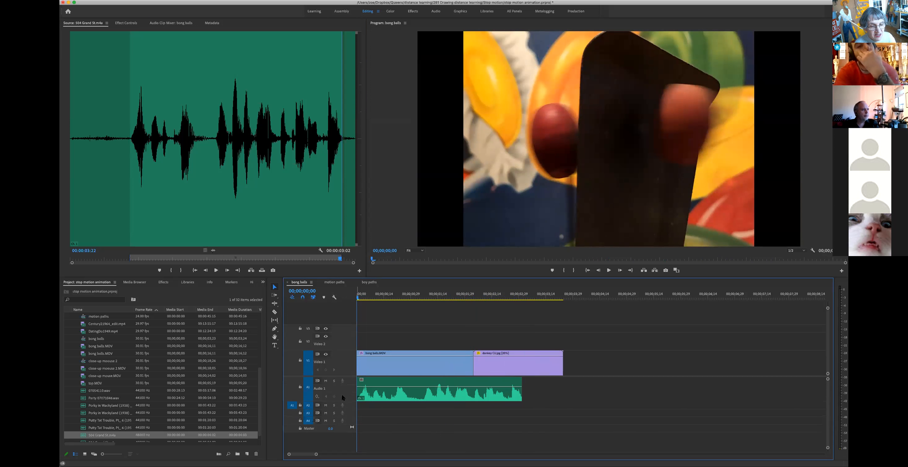
key(space)
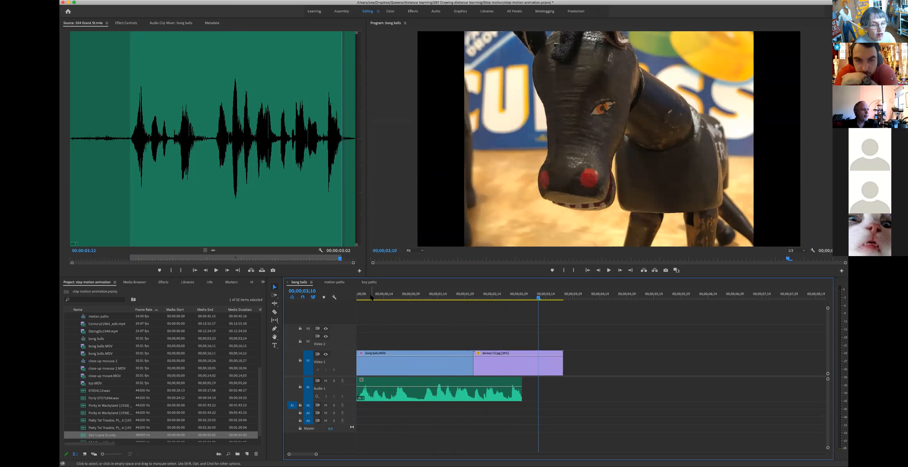
drag(370, 297, 329, 298)
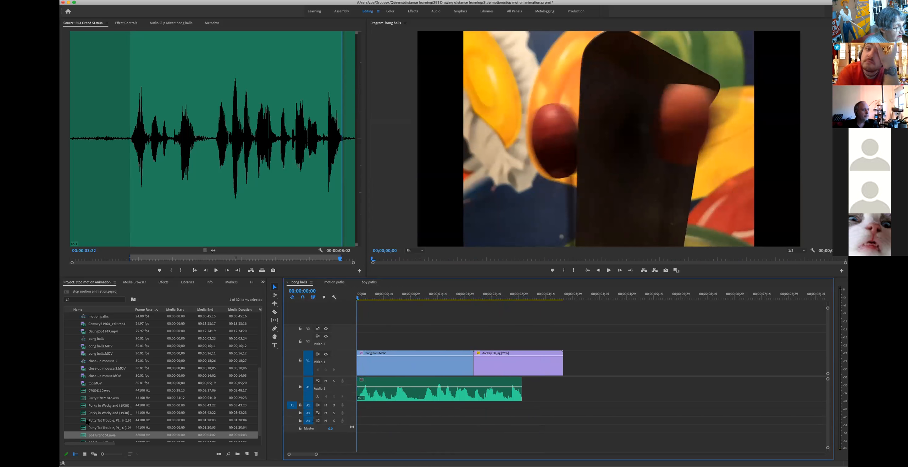
Step: Mark a Putty Tat Trouble audio excerpt from 00:00:13:14 to 00:00:20:18
double_click(84, 421)
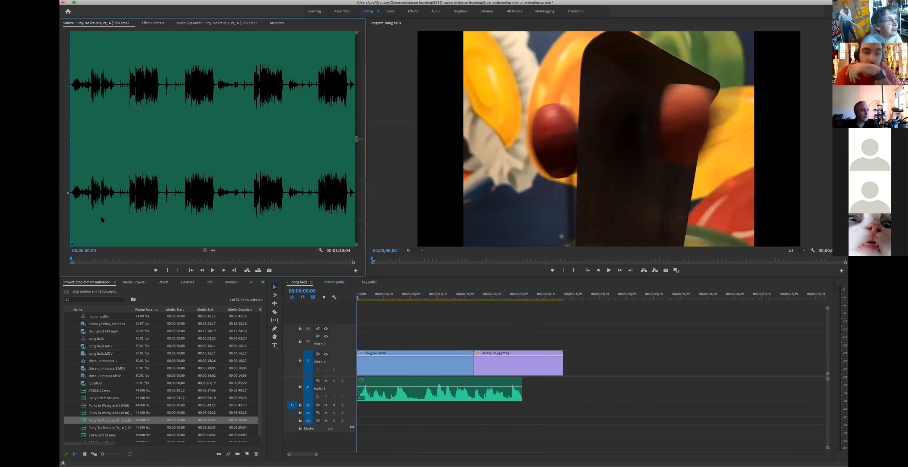
key(space)
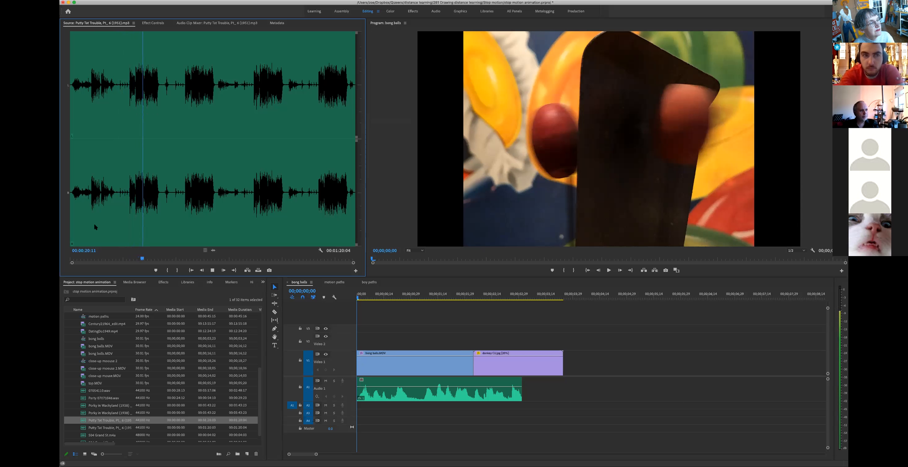
key(space)
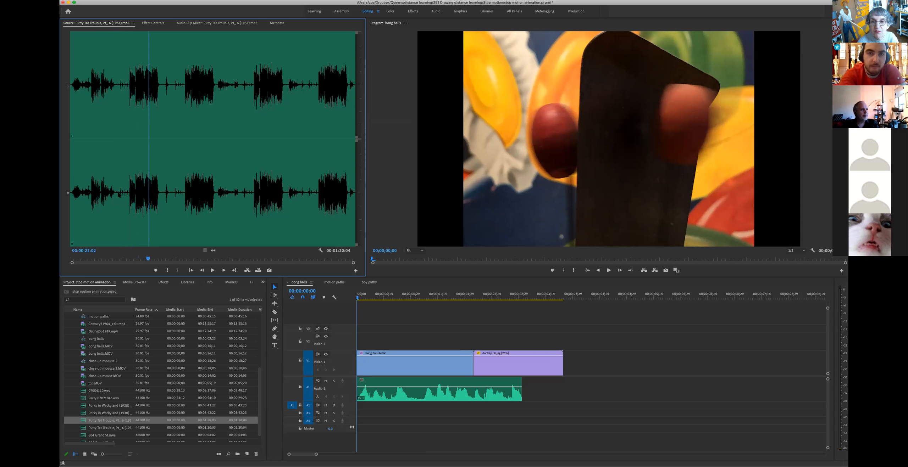
click(117, 193)
drag(115, 198, 118, 199)
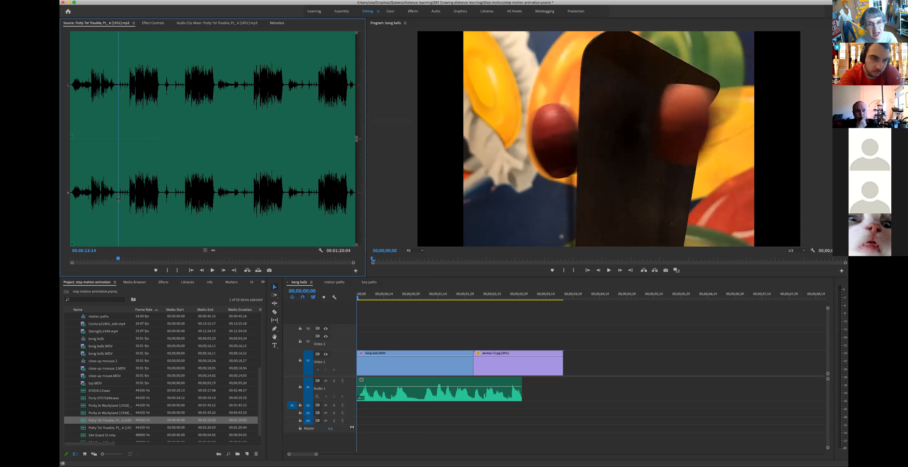
key(i)
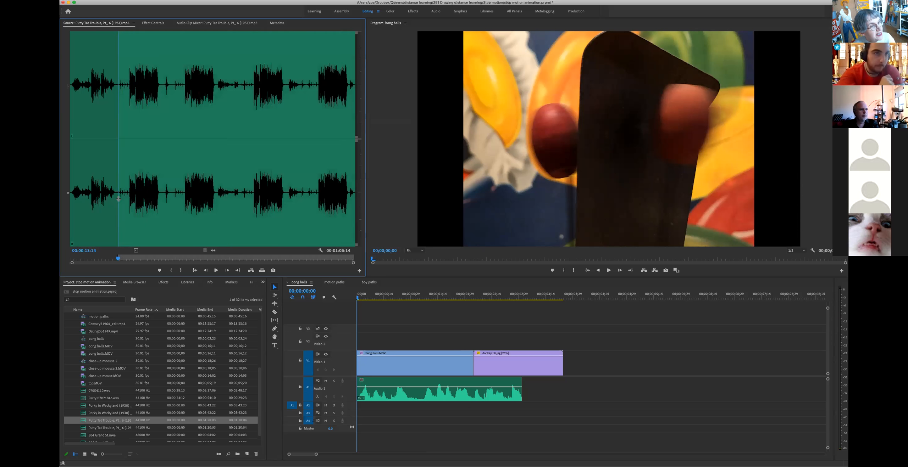
key(space)
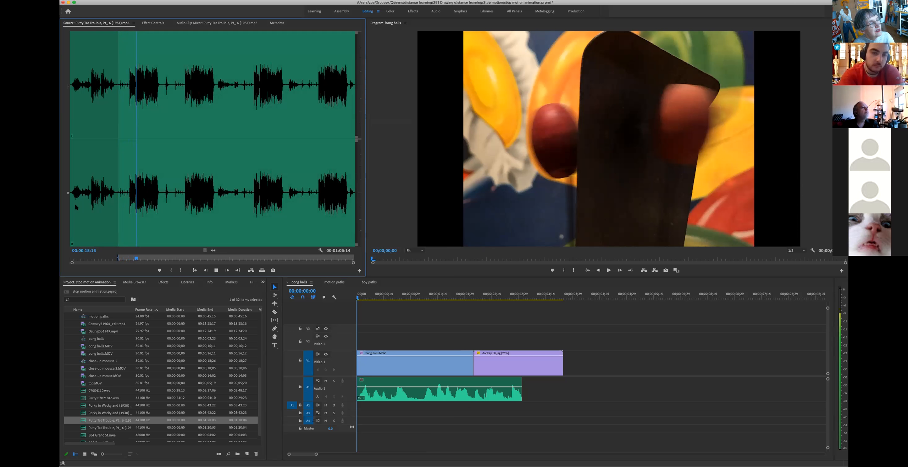
key(space)
key(o)
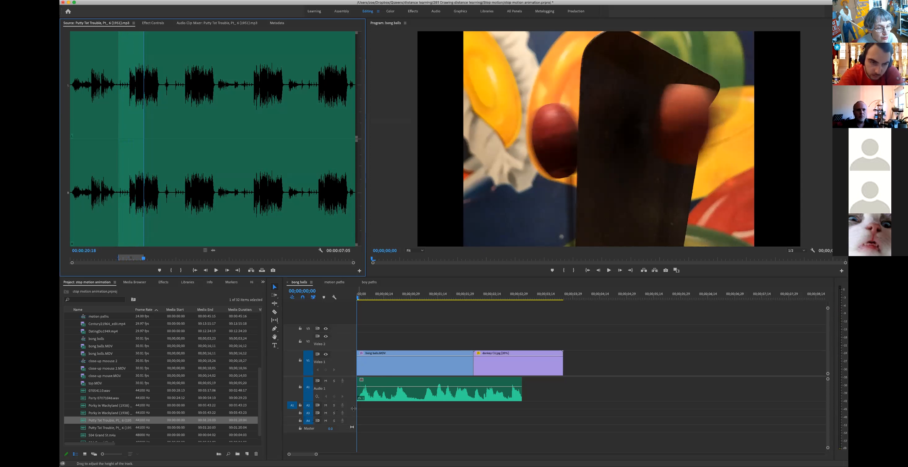
Step: Enlarge Audio 2 and drop the marked excerpt onto it beneath the video
drag(353, 408, 353, 419)
drag(214, 247, 358, 410)
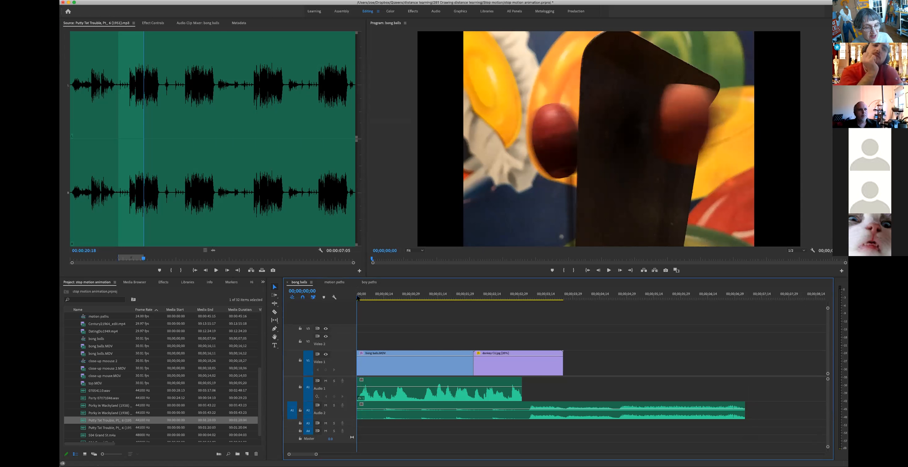
key(space)
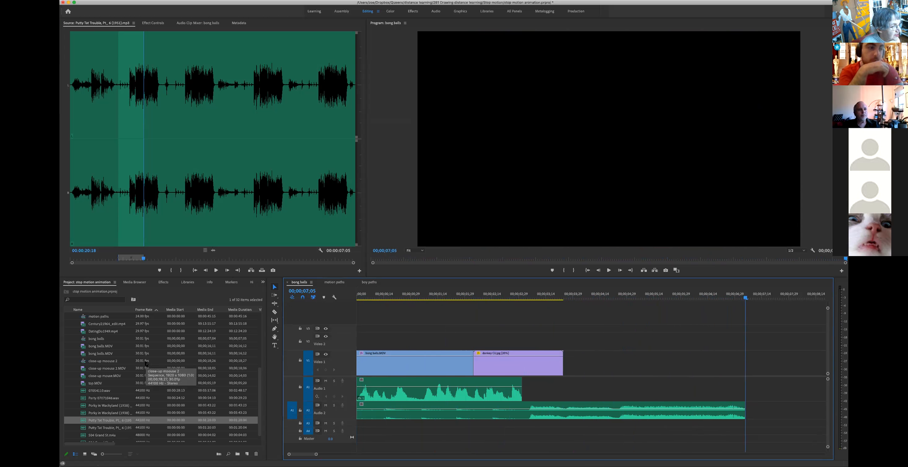
Step: Add close-up moouse 2.MOV after the donkey clip and play from its start
double_click(102, 369)
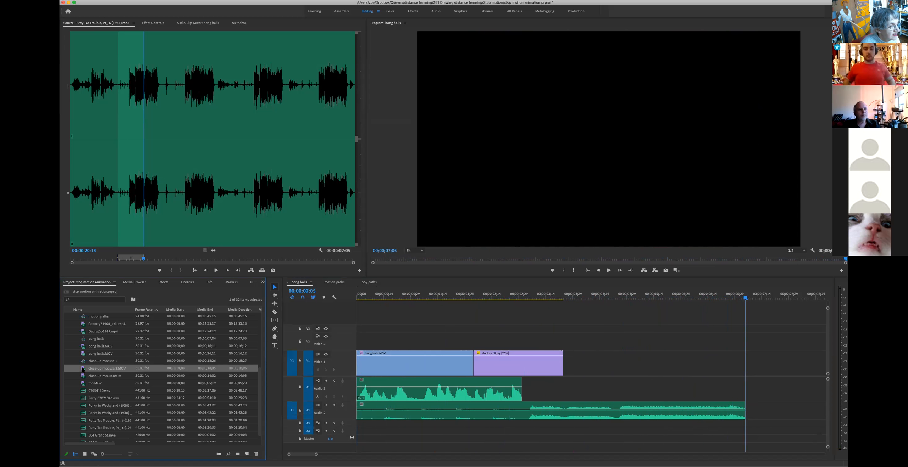
drag(103, 368, 587, 385)
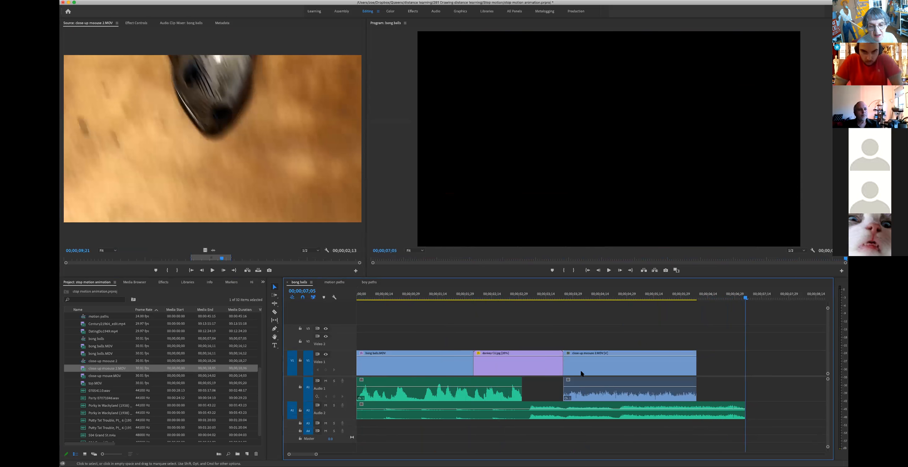
click(563, 294)
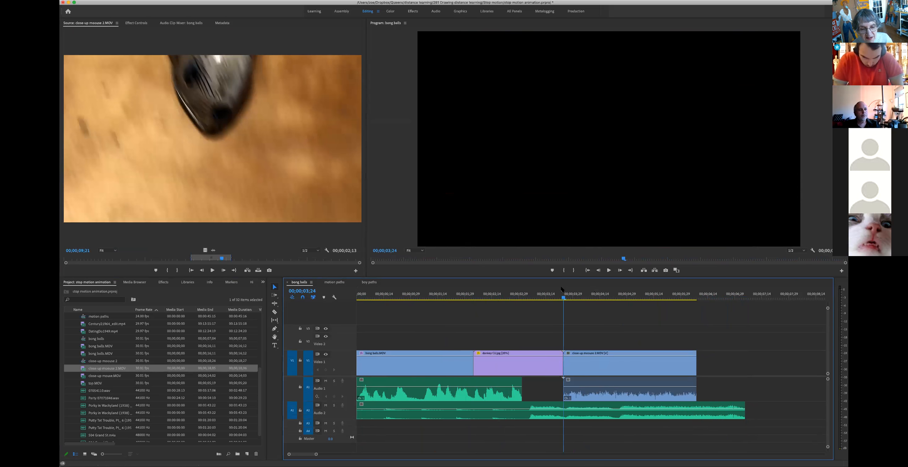
key(space)
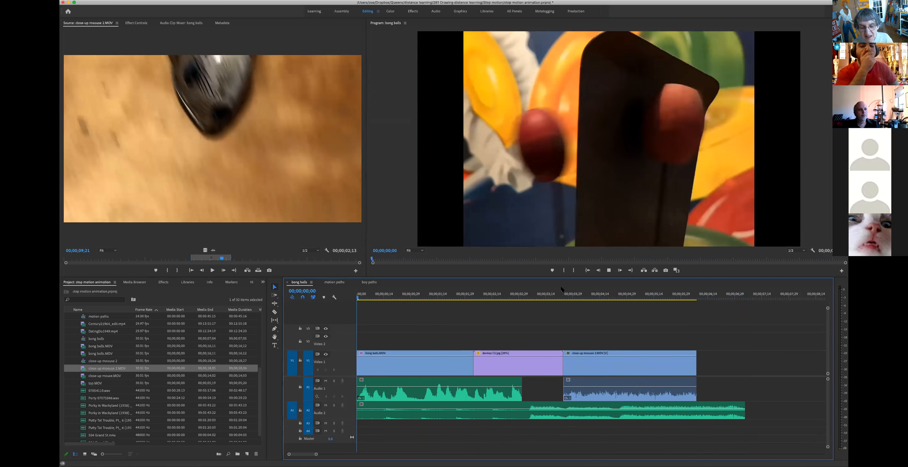
key(space)
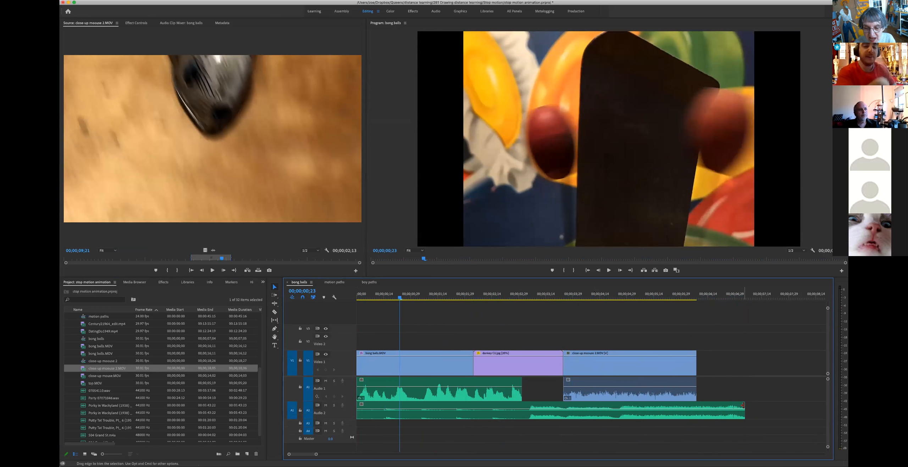
Step: Trim the end of the Putty Tat audio clip on Audio 2 shorter
mouse_move(743, 405)
mouse_down()
mouse_move(680, 405)
mouse_move(779, 408)
mouse_move(745, 412)
mouse_up()
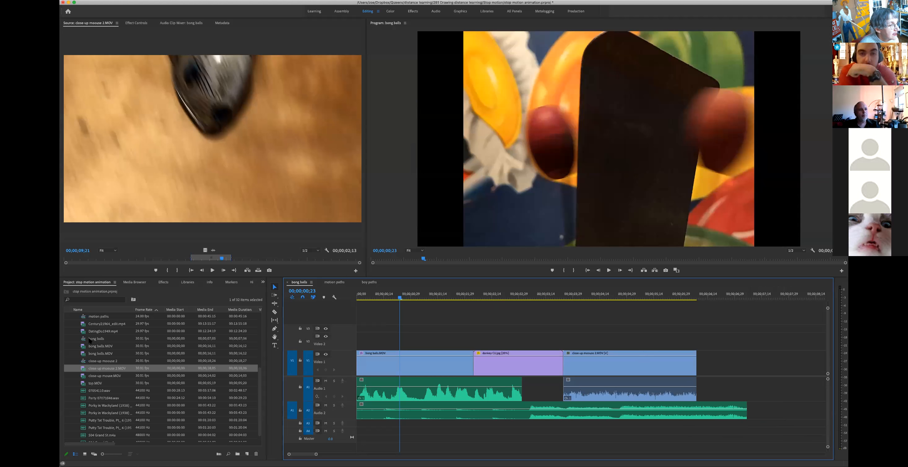
scroll(89, 339, down, 1)
scroll(129, 374, up, 10)
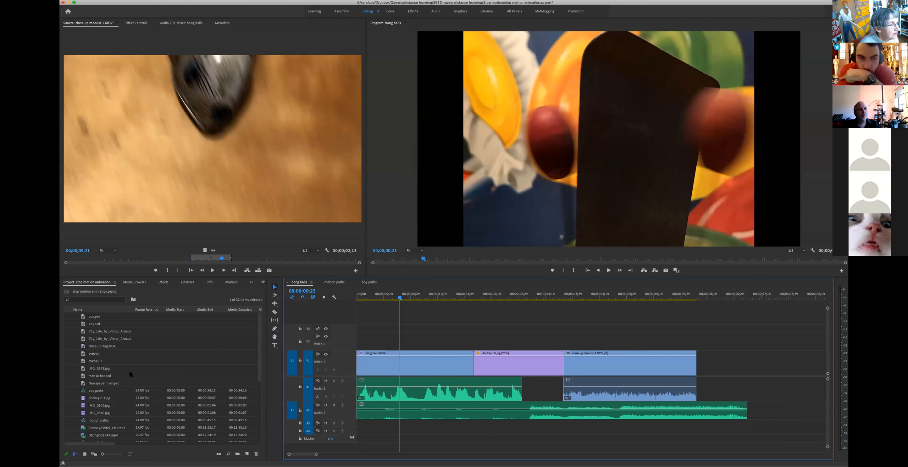
double_click(88, 353)
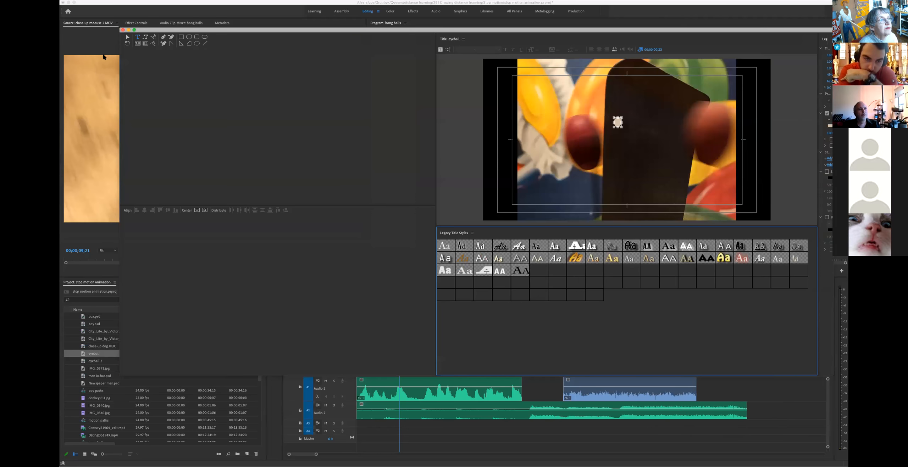
click(122, 30)
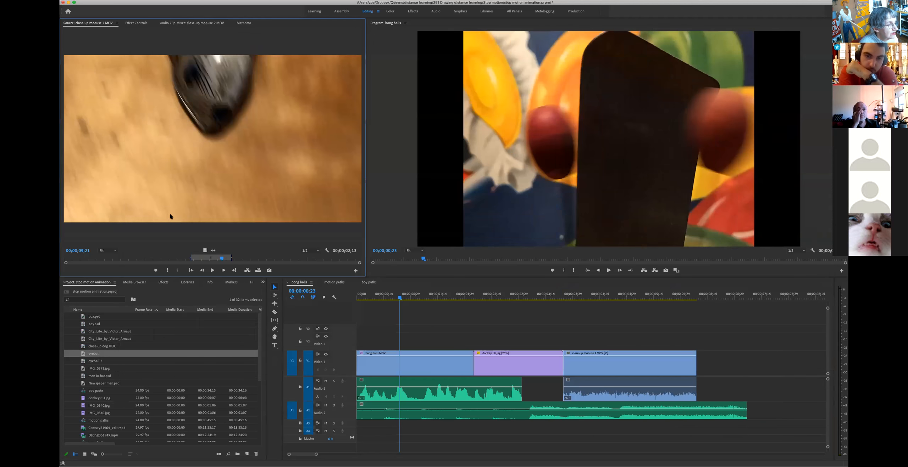
scroll(127, 377, down, 5)
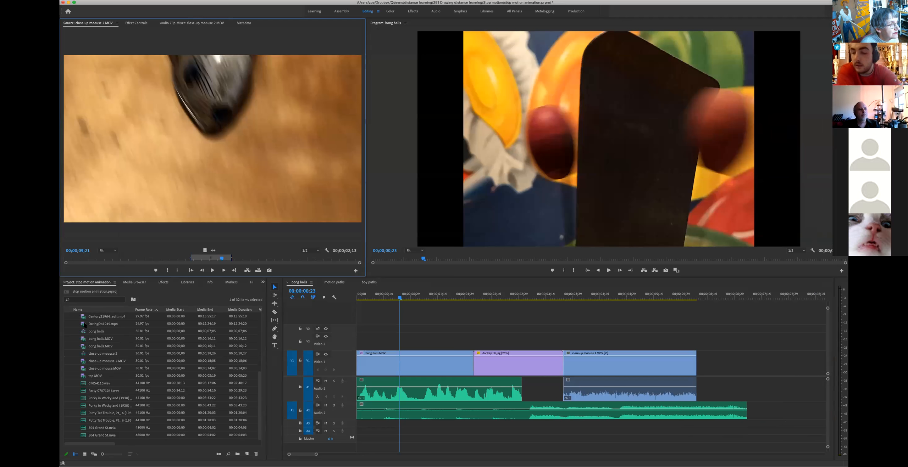
scroll(84, 325, up, 6)
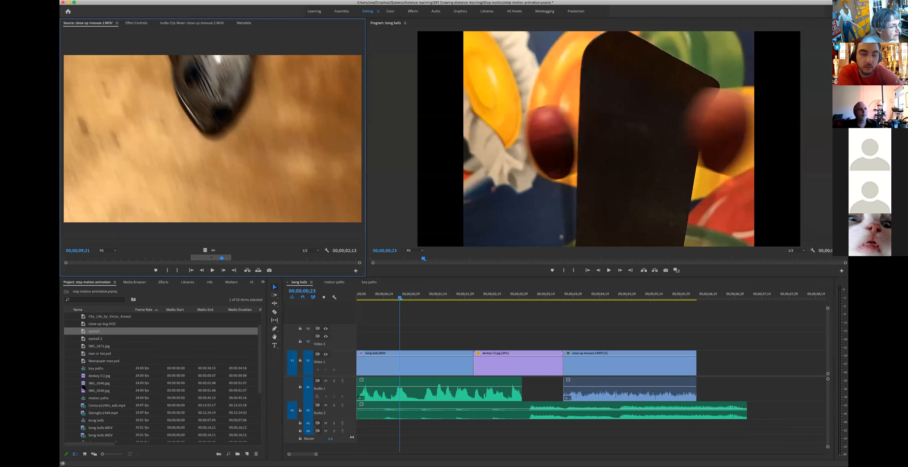
click(84, 399)
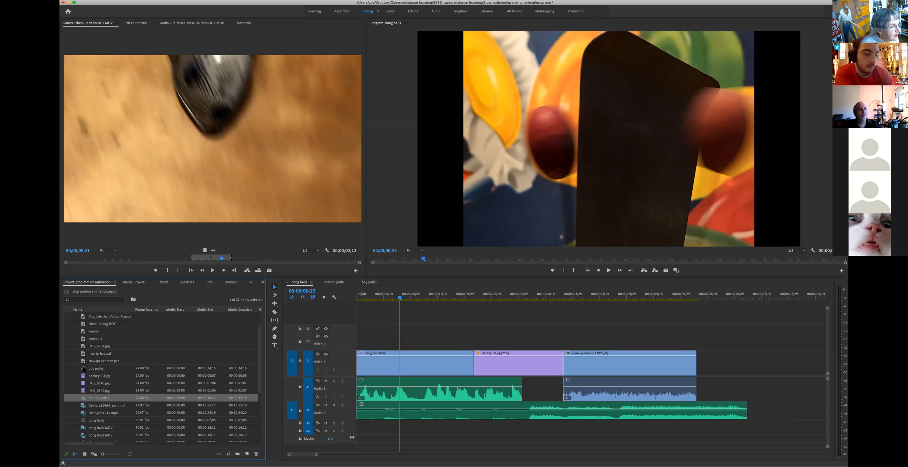
Step: Add the IMG_0340.jpg still after the close-up mouse clip and play from about 00;00;03;14
double_click(84, 383)
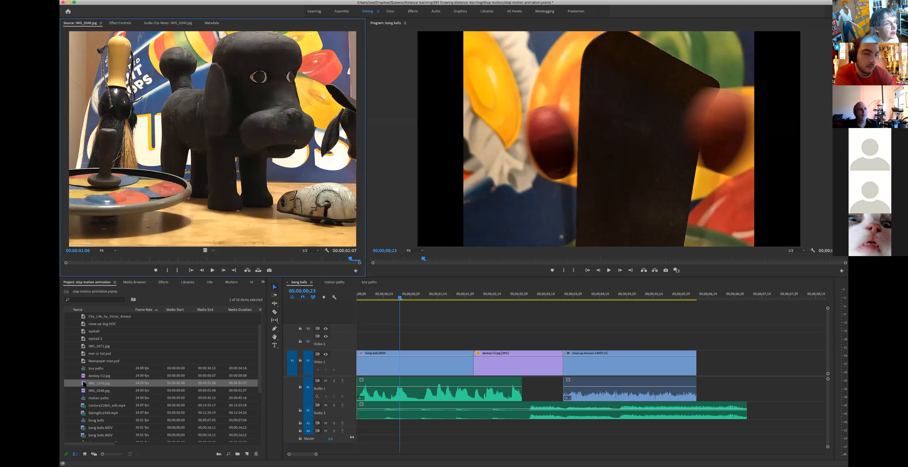
drag(166, 258, 699, 363)
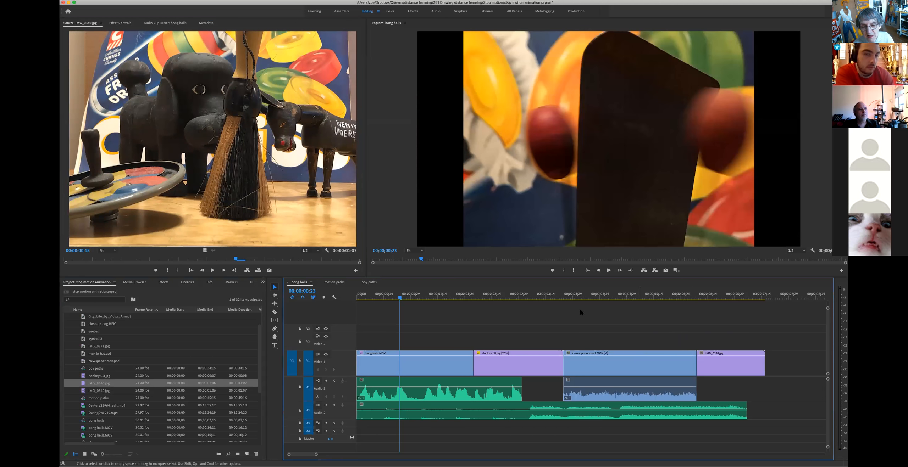
click(536, 292)
key(space)
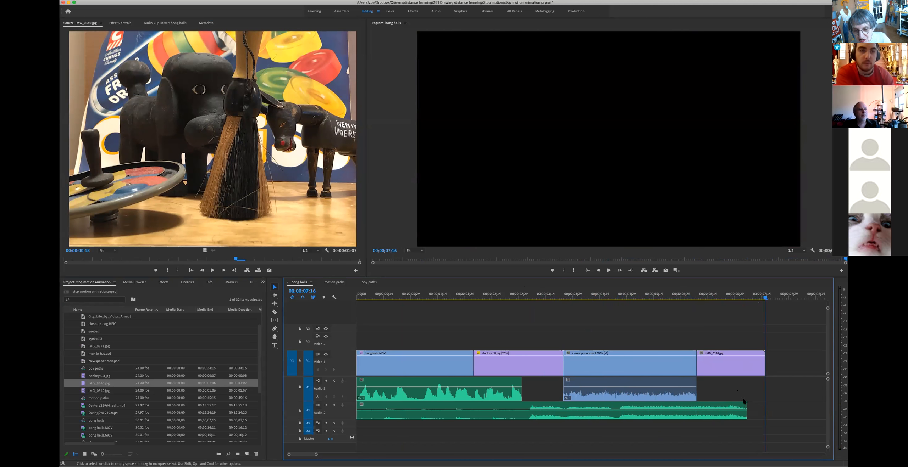
Step: Extend the Audio 2 music under the still, then show IMG_0340's Effect Controls
drag(746, 405, 809, 407)
click(717, 293)
click(723, 360)
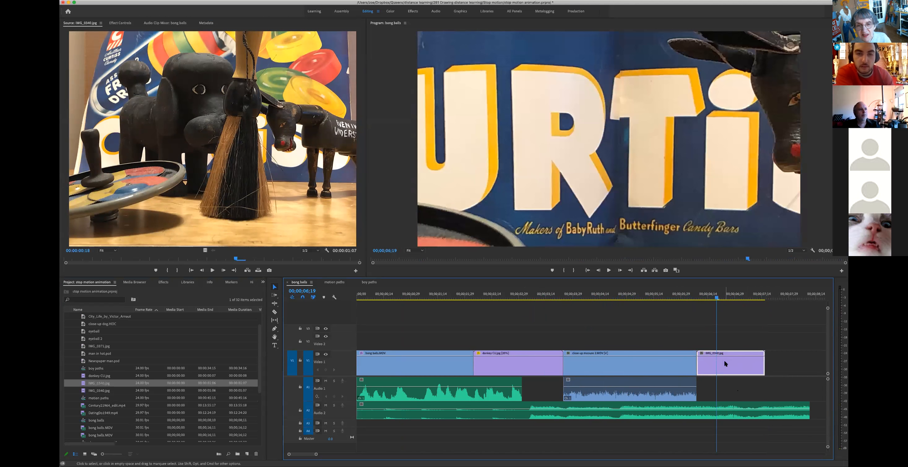
click(119, 23)
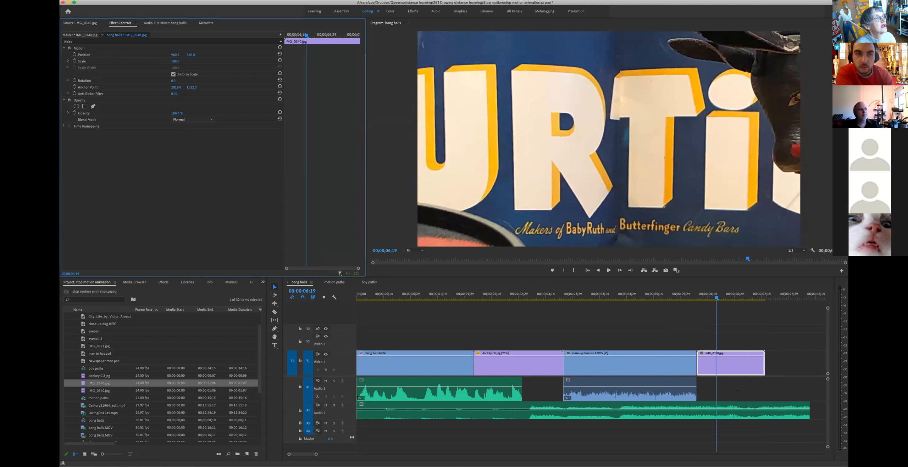
Step: Scale down the IMG_0340 still to fit the frame and open its Clip Speed/Duration settings
drag(175, 62, 144, 61)
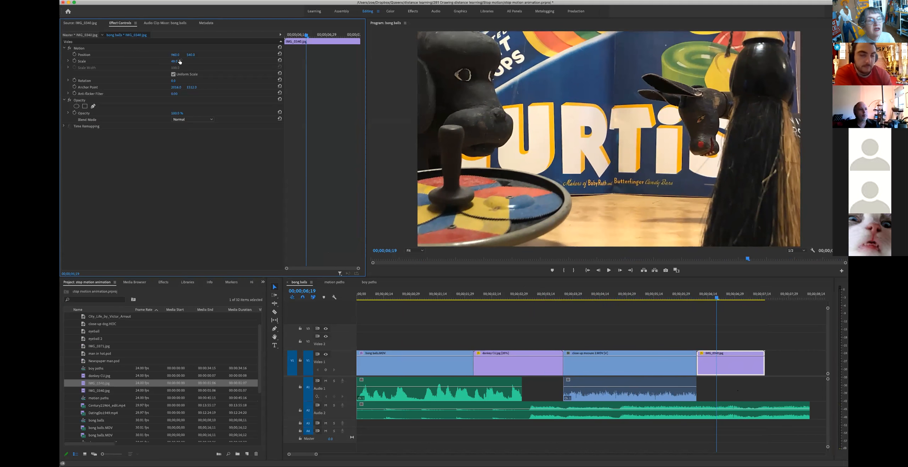
click(719, 359)
click(136, 0)
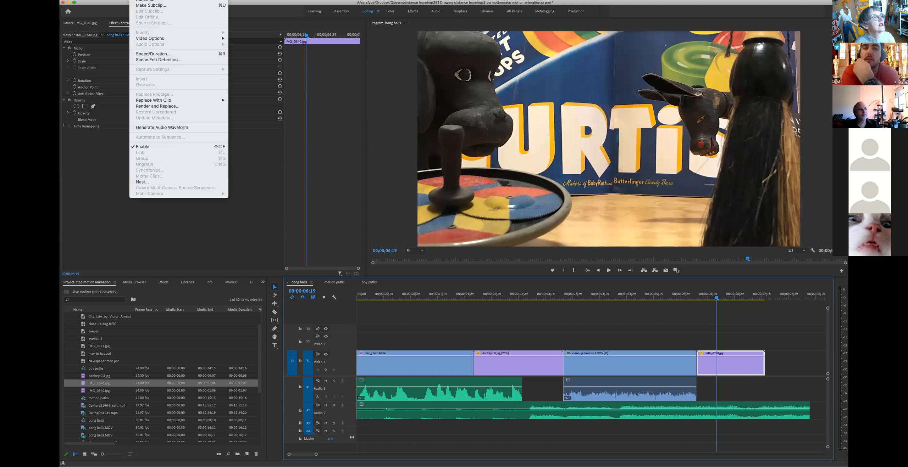
click(153, 53)
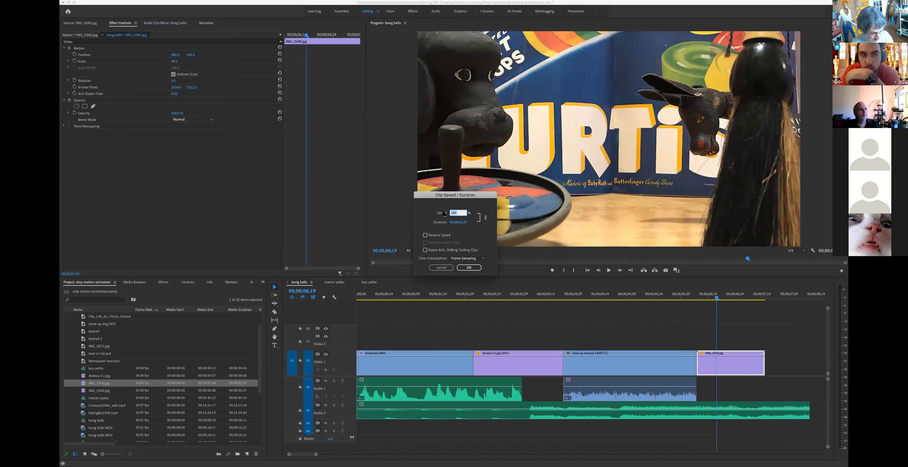
Step: Apply 20% speed to the IMG_0340 still and stretch the Audio 2 music to end with it
click(469, 268)
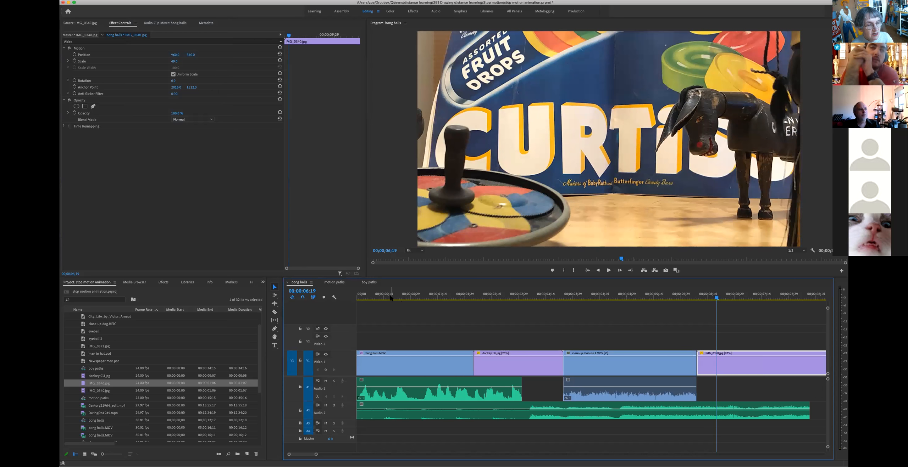
key(Home)
key(space)
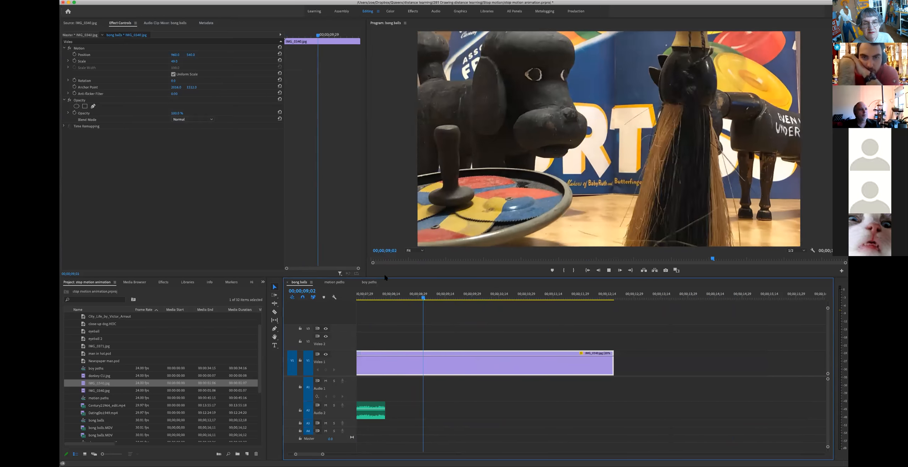
key(space)
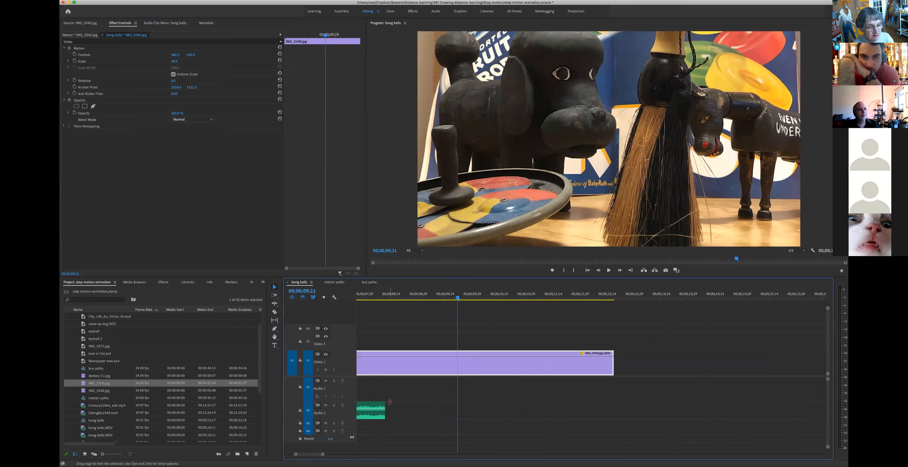
drag(383, 403, 614, 408)
key(space)
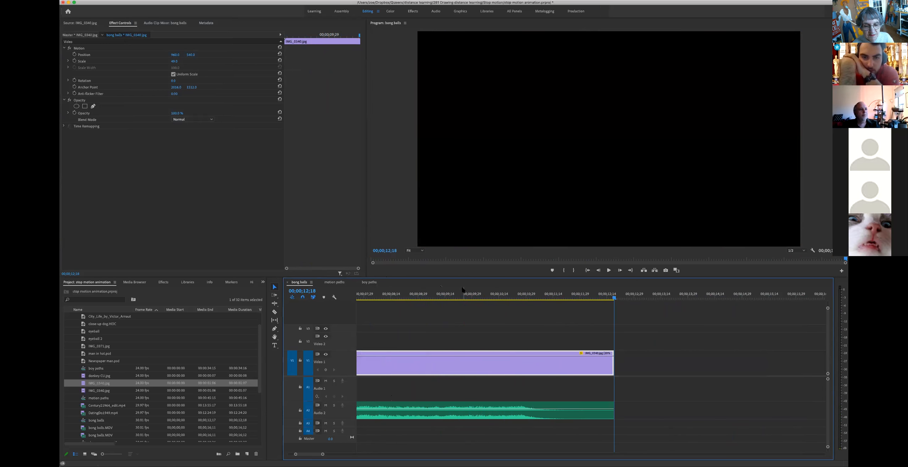
Step: Preview Party 07071046.wav in the Source Monitor and set its Out point at 00:00:31:22
scroll(468, 296, up, 10)
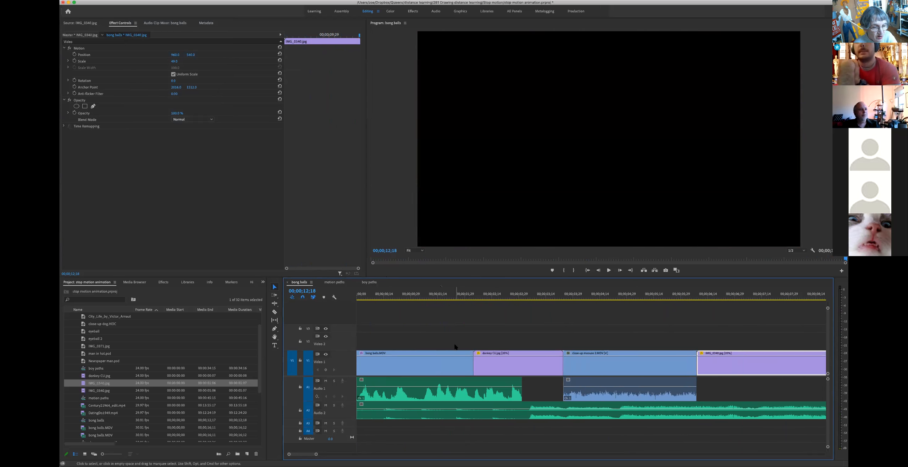
scroll(138, 369, down, 5)
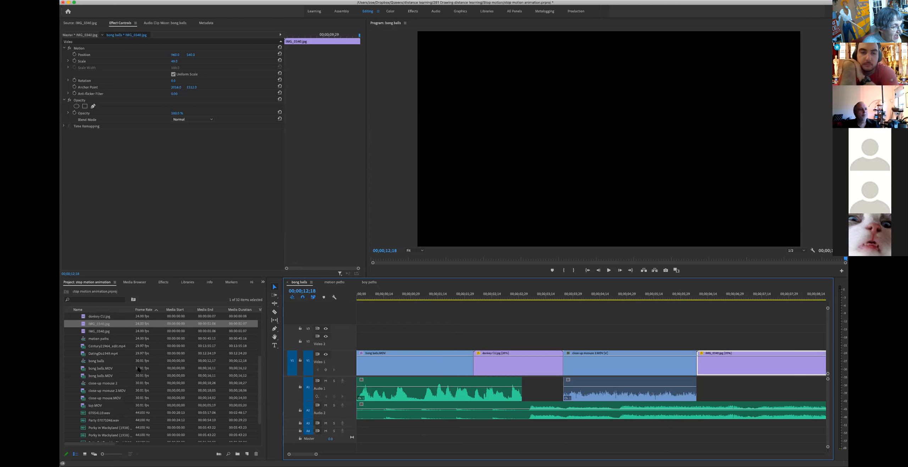
scroll(139, 369, down, 1)
double_click(85, 412)
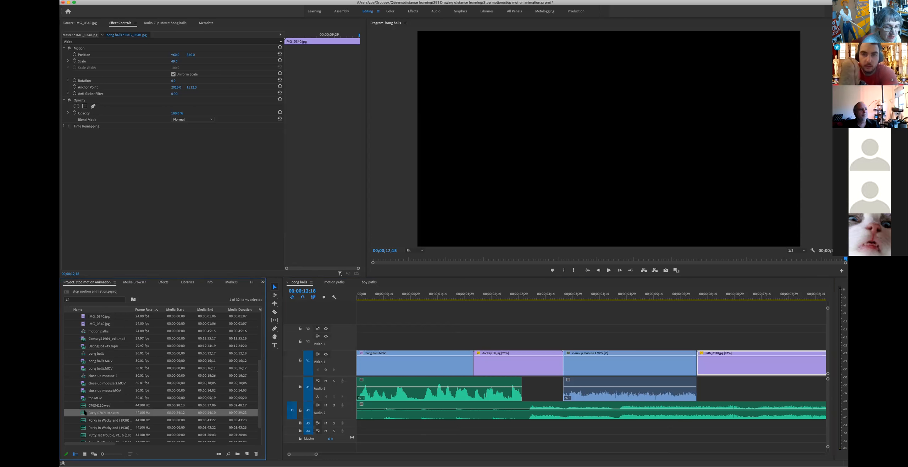
drag(154, 200, 71, 199)
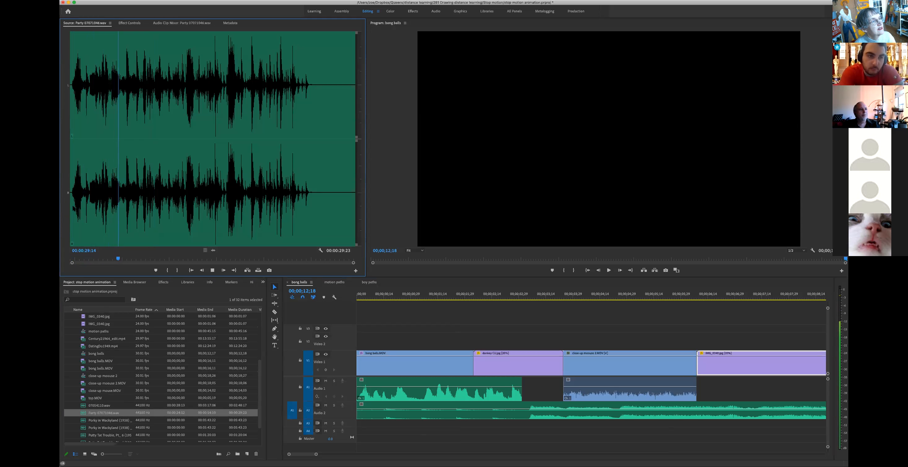
key(space)
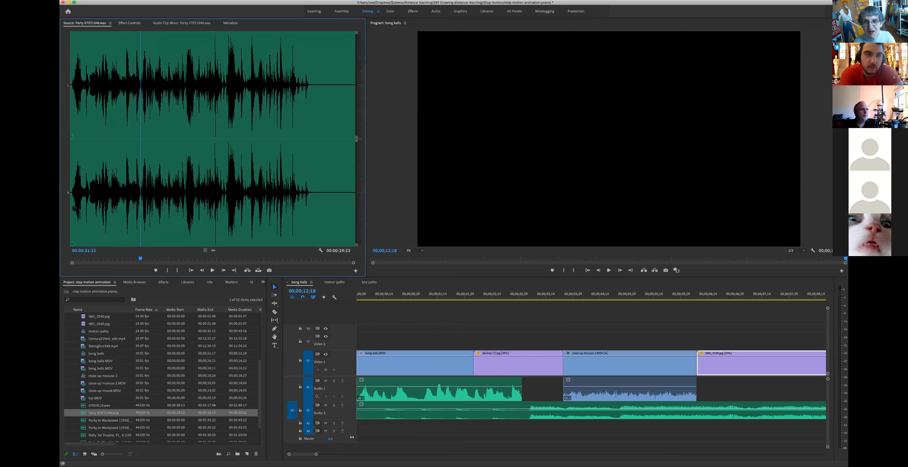
key(o)
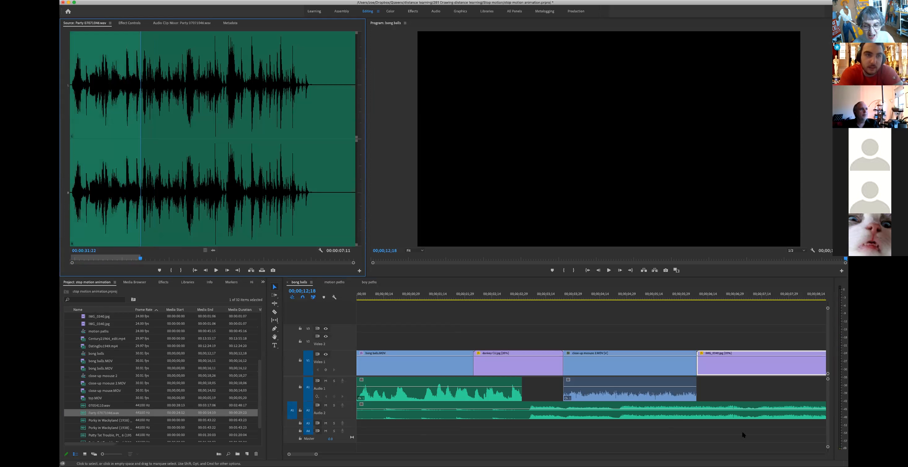
Step: Make the Audio 3 track taller in the timeline
scroll(729, 431, right, 5)
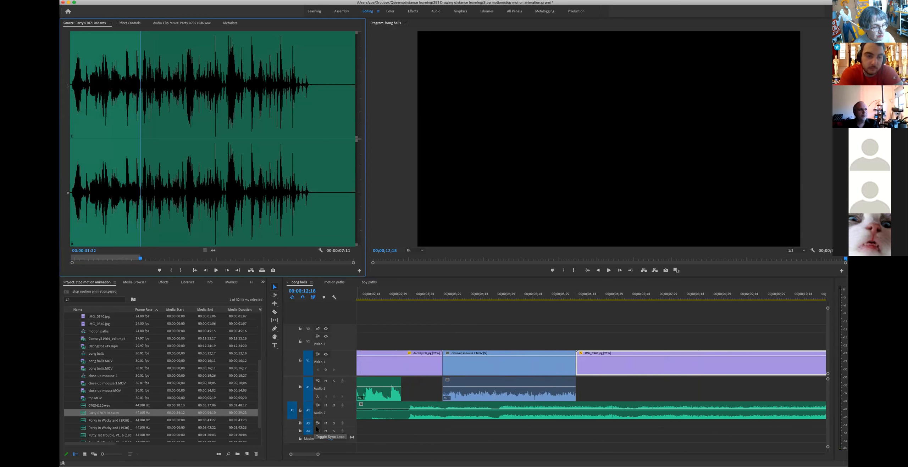
drag(316, 427, 316, 438)
scroll(521, 450, right, 5)
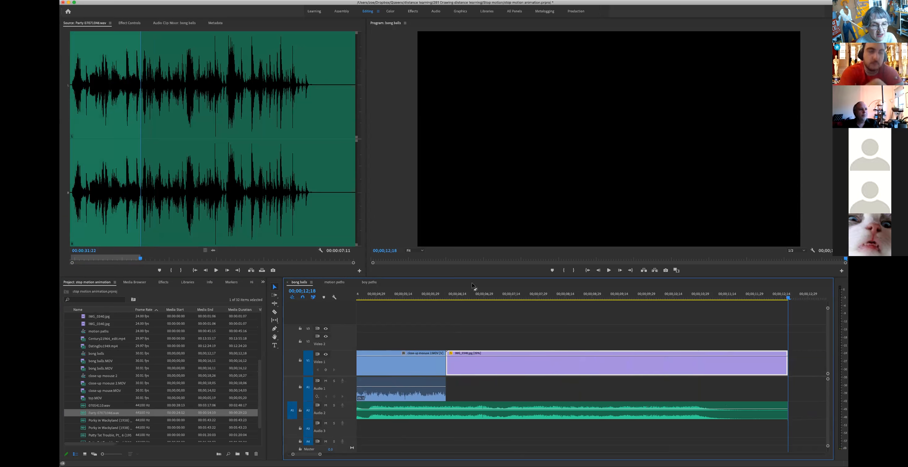
Step: Place the marked party audio on Audio 3 beneath the close-up mouse clip and play the sequence
drag(438, 295, 386, 301)
scroll(397, 313, left, 4)
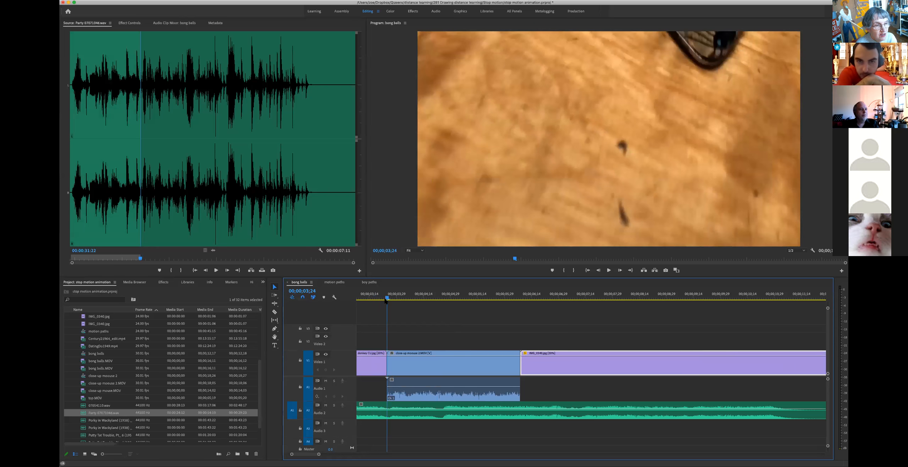
drag(214, 251, 389, 430)
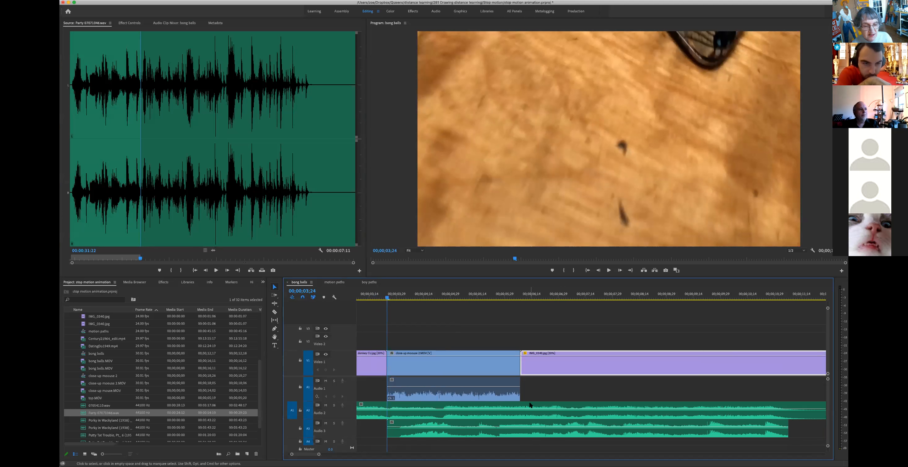
scroll(496, 415, left, 5)
drag(376, 297, 354, 294)
key(space)
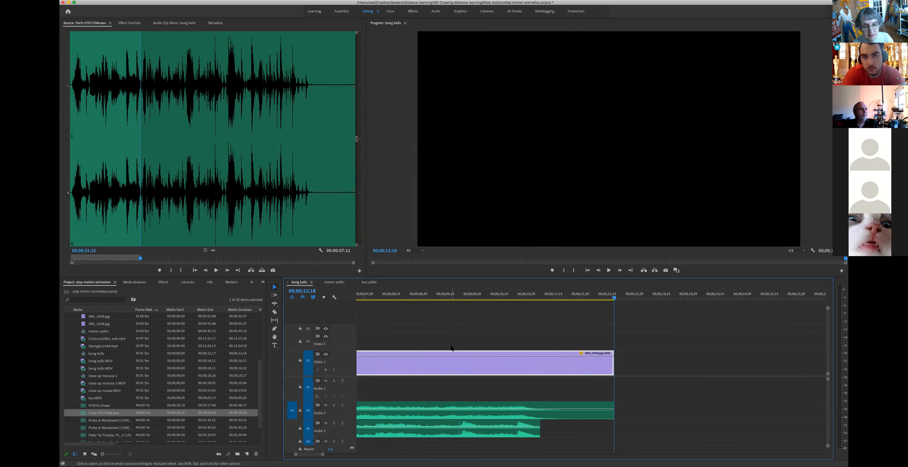
key(space)
key(space)
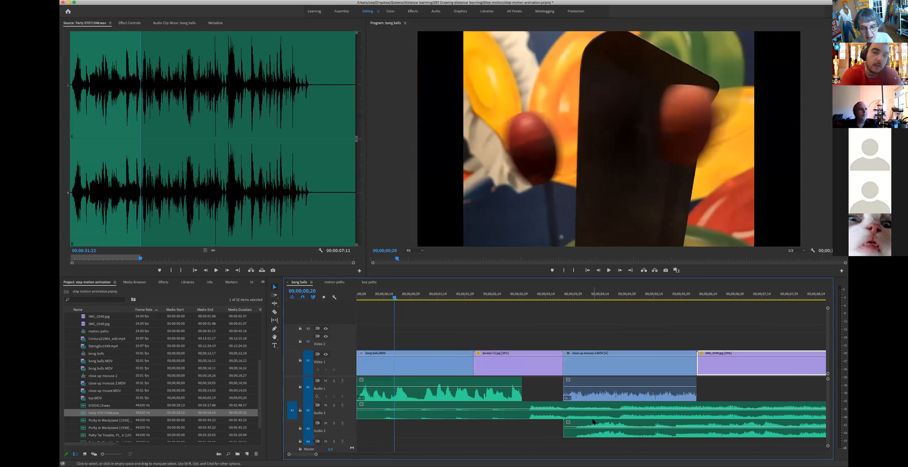
Step: Extend the Audio 3 party clip to end with the last video clip and check playback
scroll(532, 422, down, 10)
drag(525, 423, 600, 430)
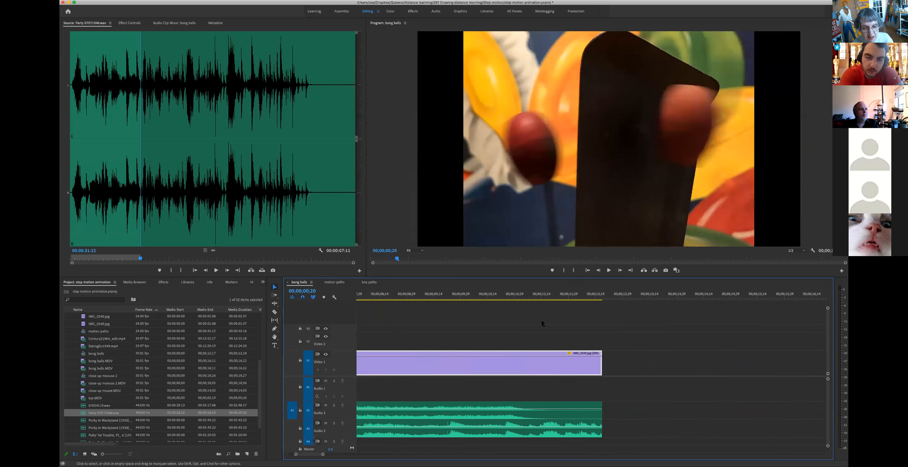
click(479, 295)
key(space)
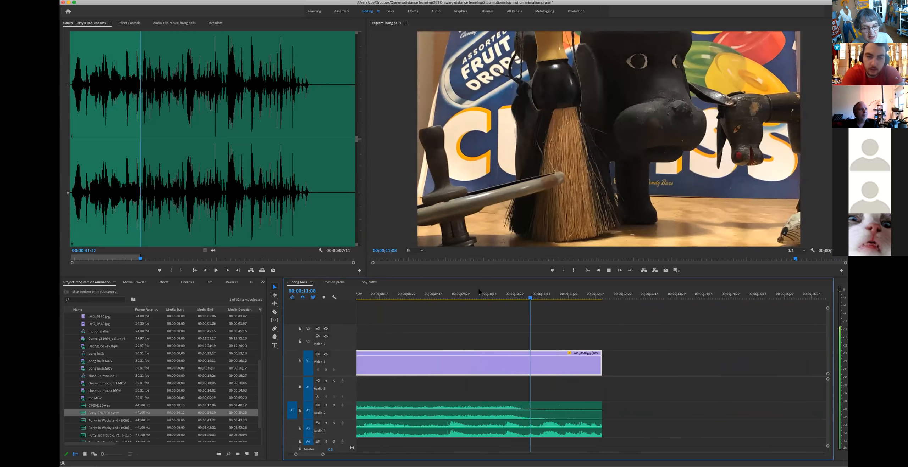
key(space)
Step: Adjust the height of the Audio 1 track
scroll(590, 332, up, 3)
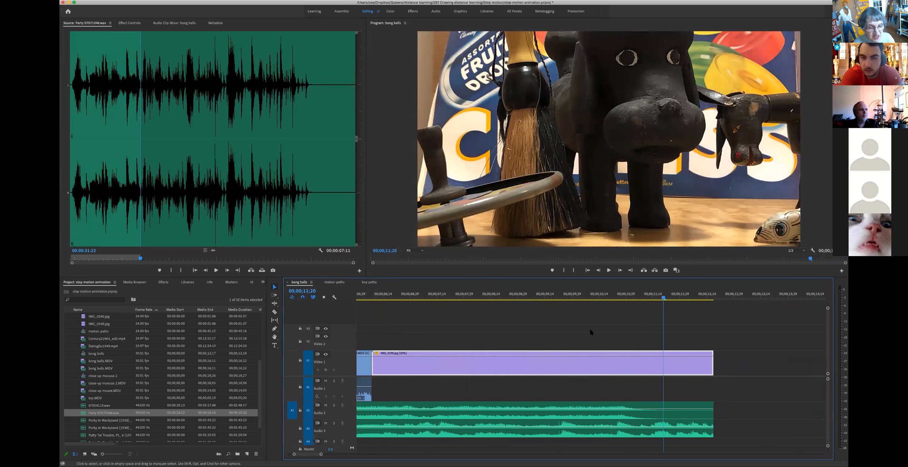
scroll(591, 332, up, 5)
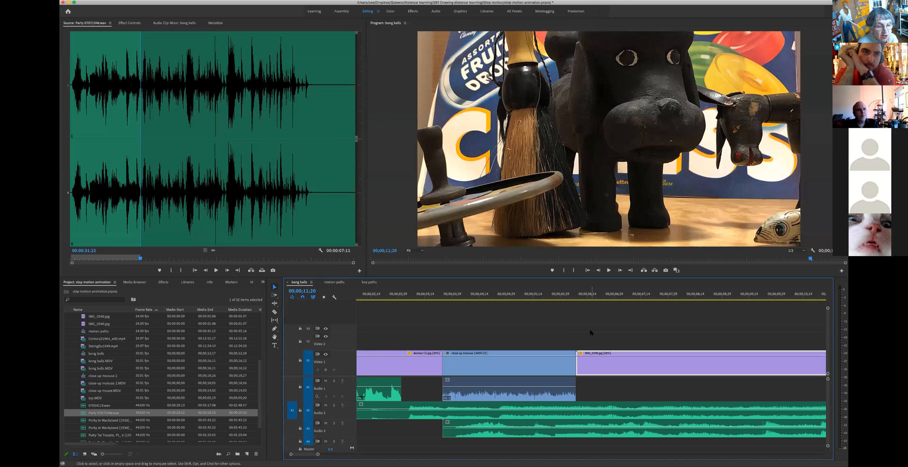
scroll(476, 375, left, 5)
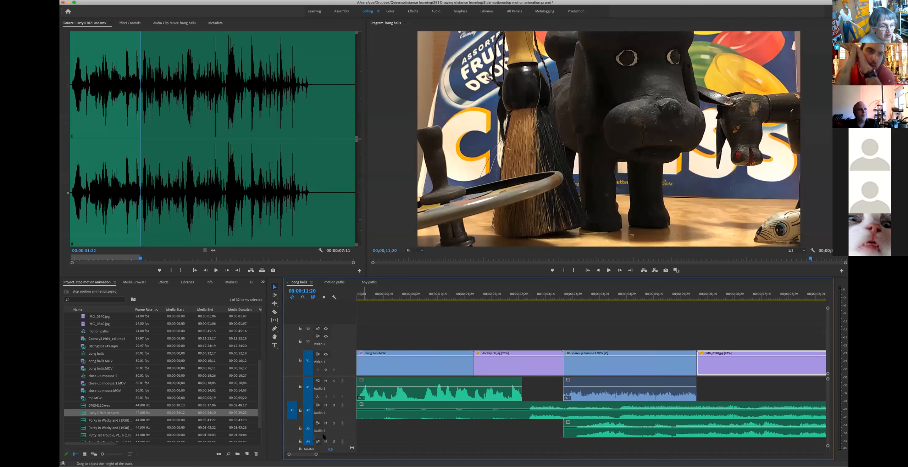
mouse_move(350, 401)
mouse_down()
mouse_move(350, 383)
mouse_move(351, 401)
mouse_up()
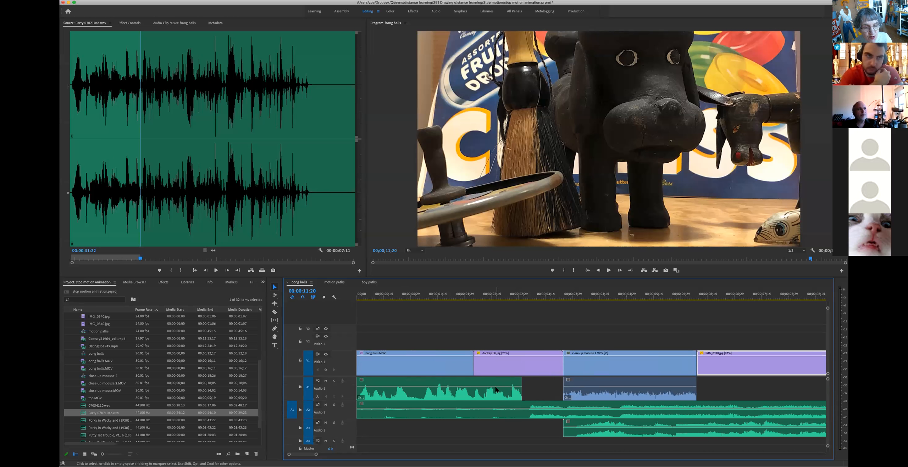
Step: Set the first Audio 1 clip's volume to about -1.1 dB
drag(496, 388, 495, 382)
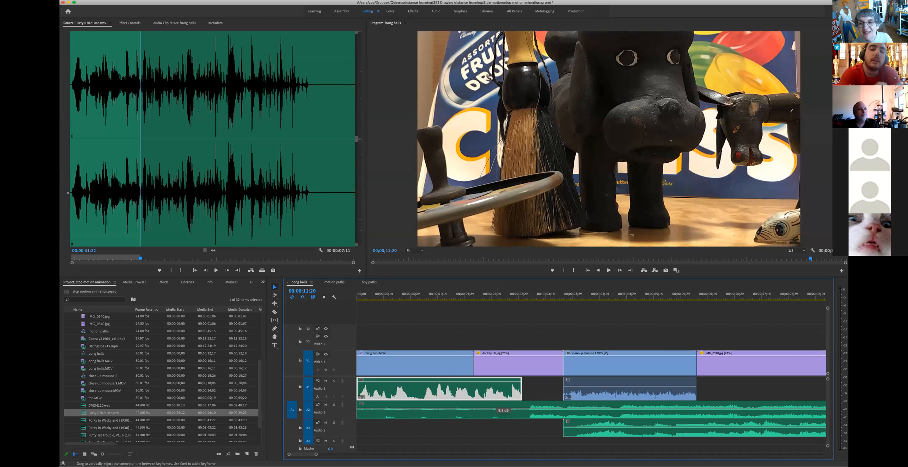
drag(496, 381, 497, 397)
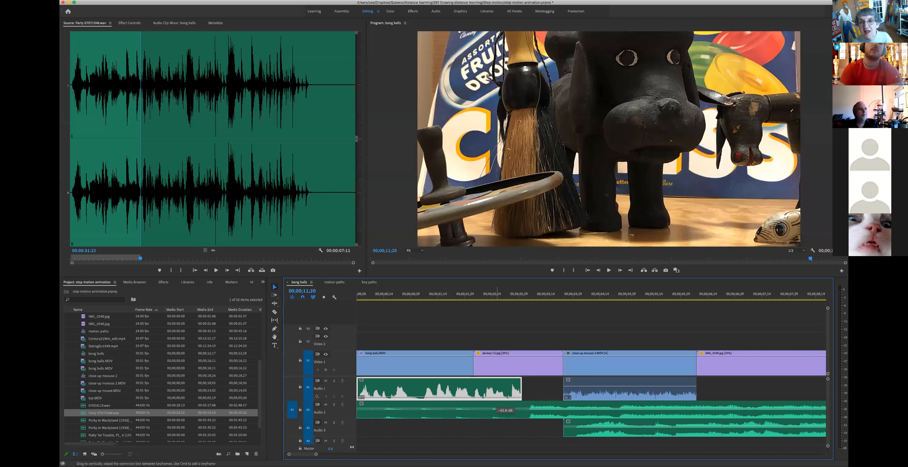
drag(498, 398, 497, 388)
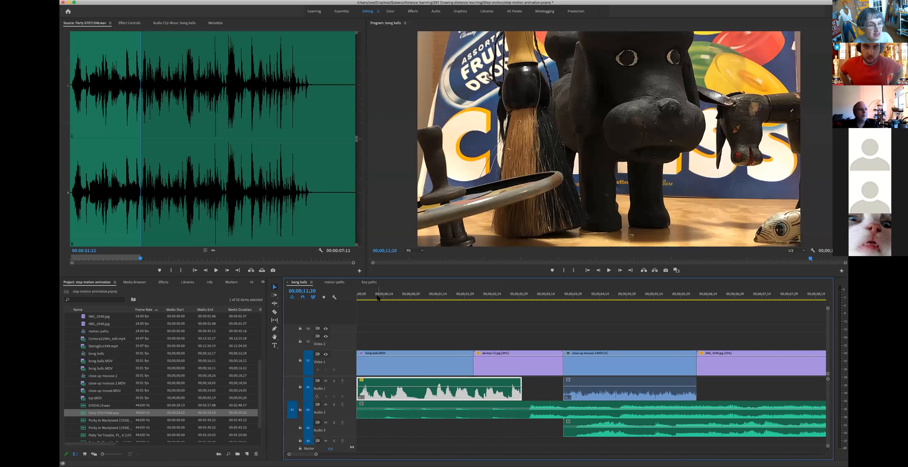
Step: Replay the opening, then raise the long Audio 2 clip's volume about 1.5 dB
drag(378, 299, 358, 299)
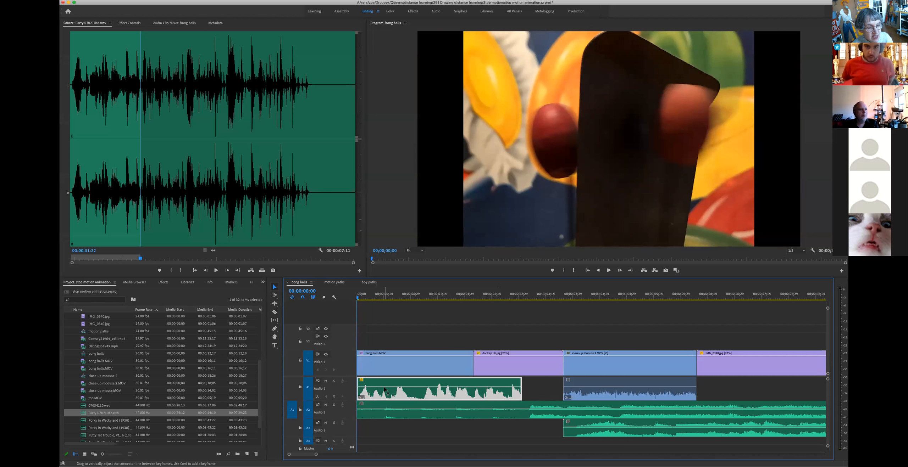
key(space)
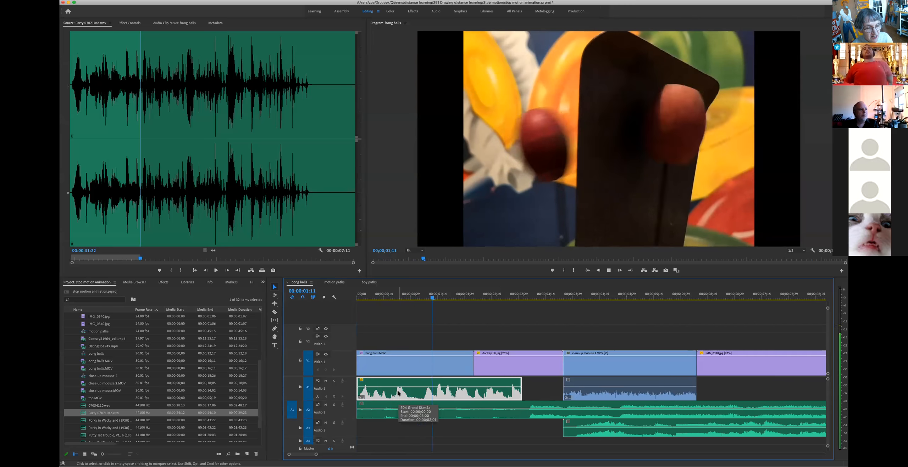
key(space)
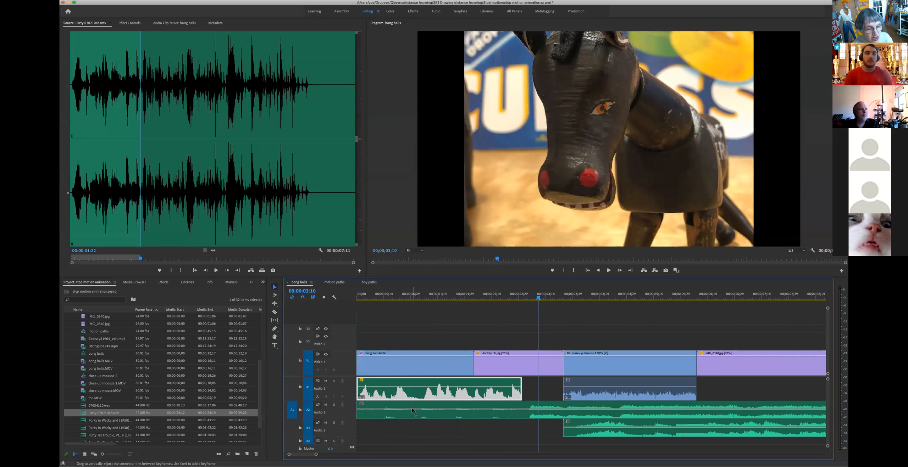
click(412, 410)
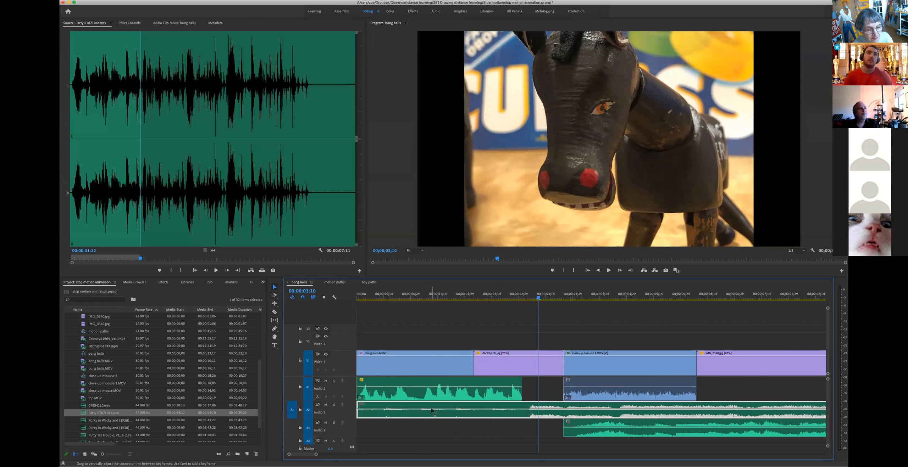
drag(432, 412, 431, 406)
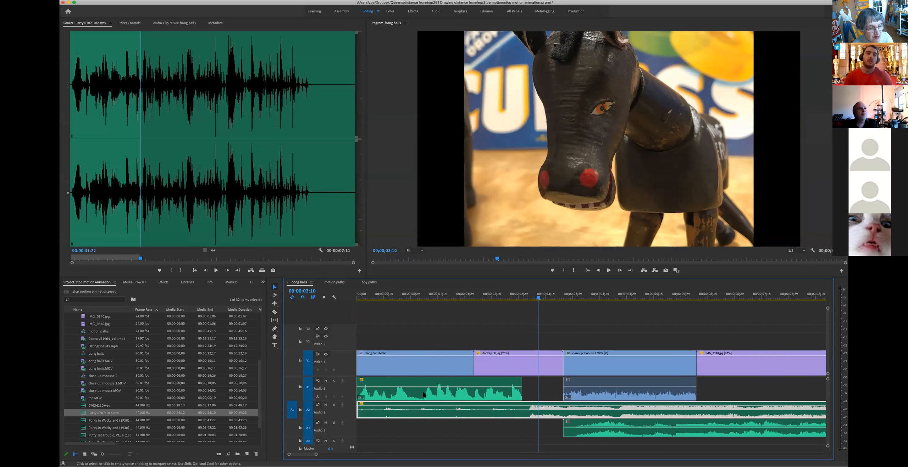
click(364, 294)
key(space)
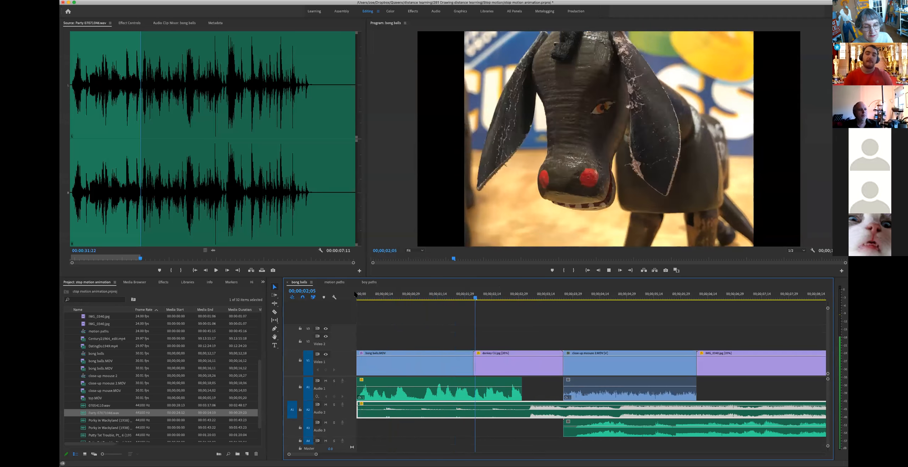
key(space)
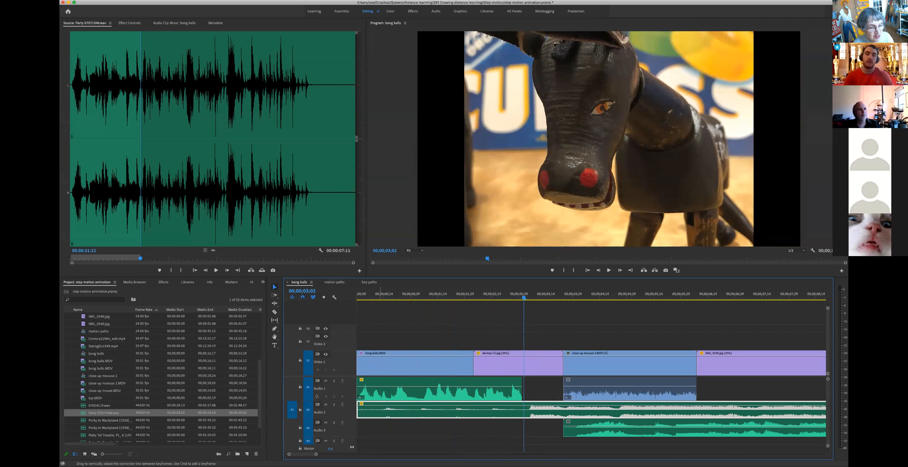
click(359, 294)
key(space)
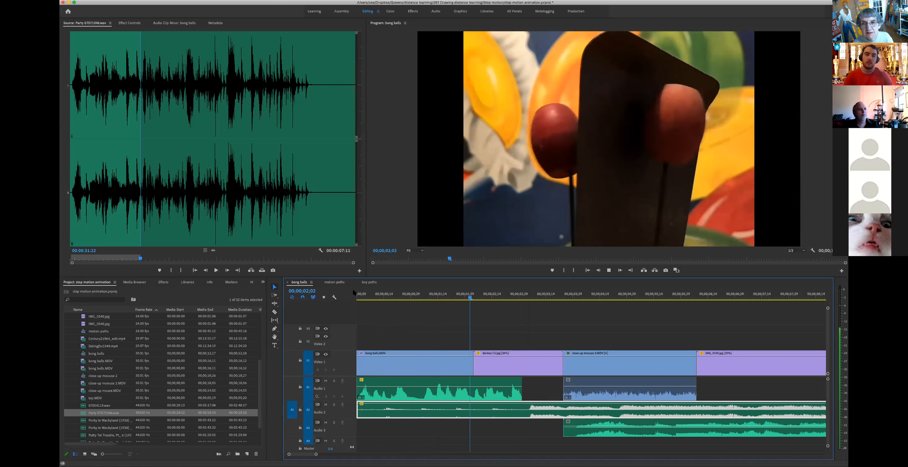
key(space)
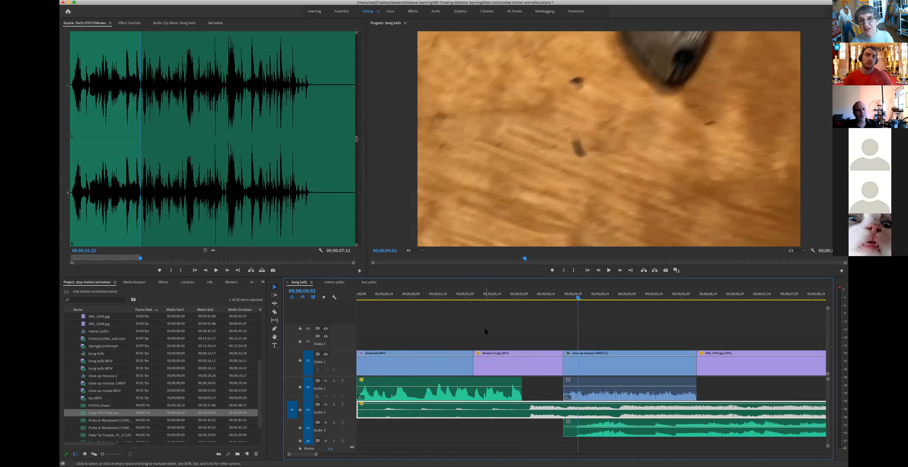
key(space)
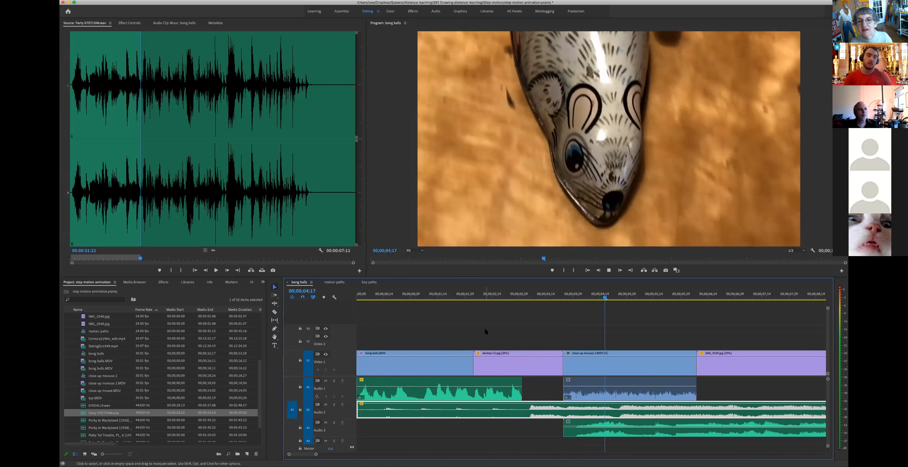
key(space)
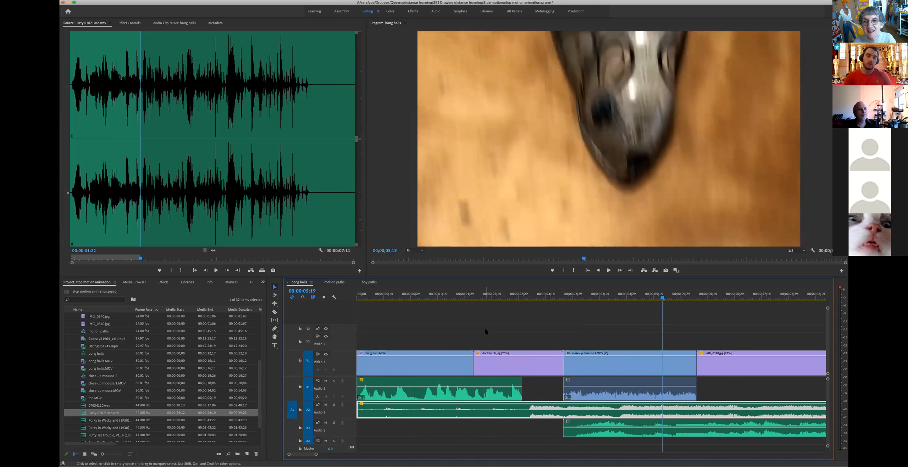
drag(520, 301, 354, 304)
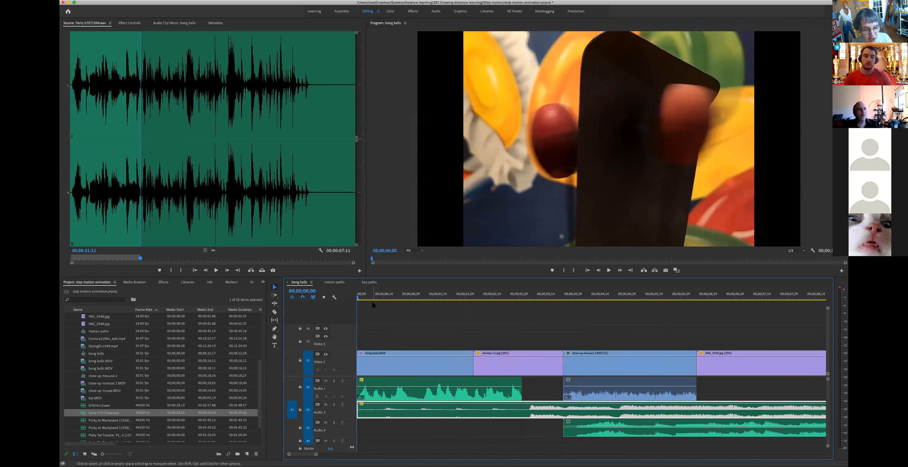
key(space)
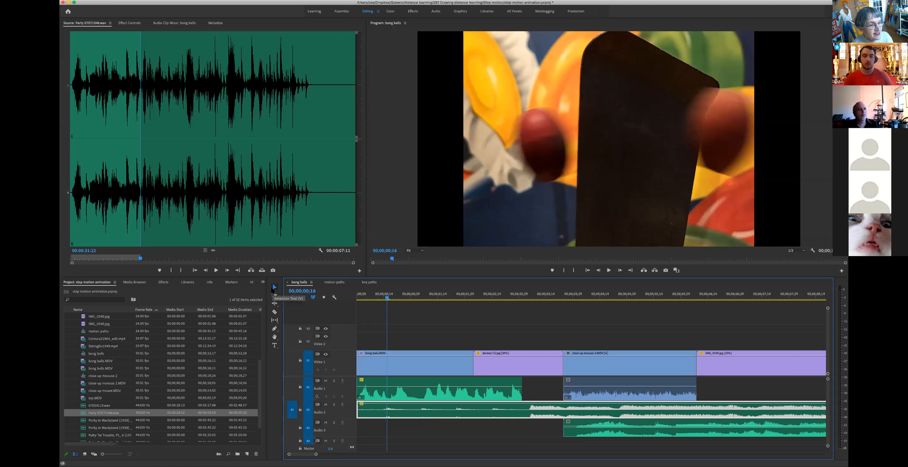
Step: Razor-cut Audio 2 where the first Audio 1 clip ends and change the second piece's volume
click(274, 312)
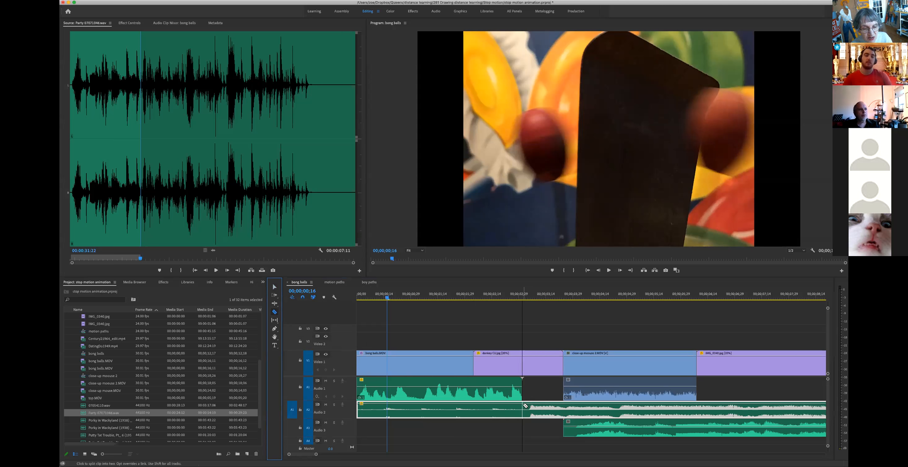
click(525, 405)
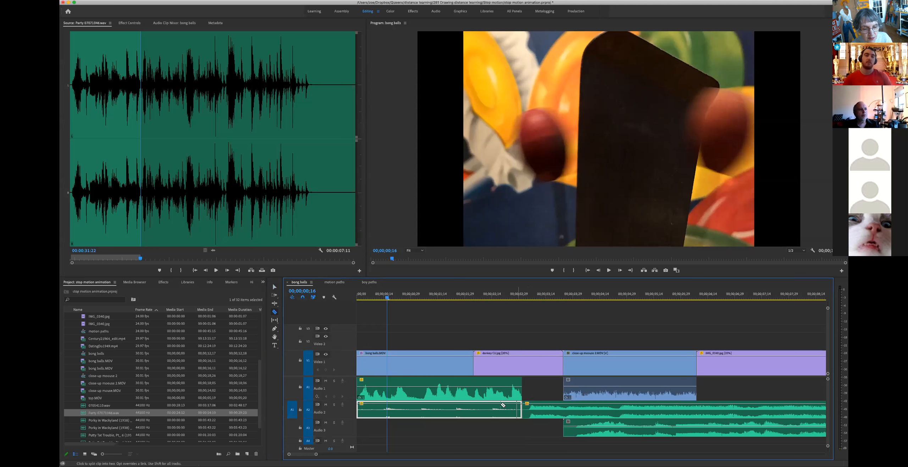
click(274, 288)
drag(551, 407, 551, 406)
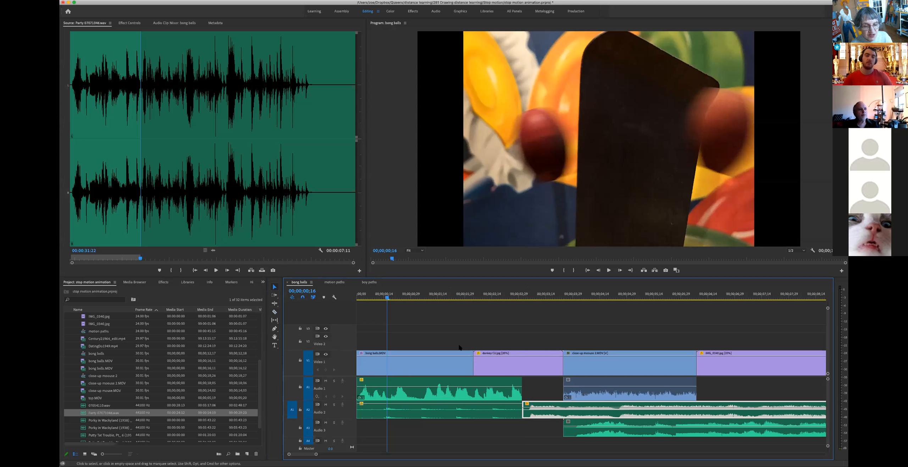
key(space)
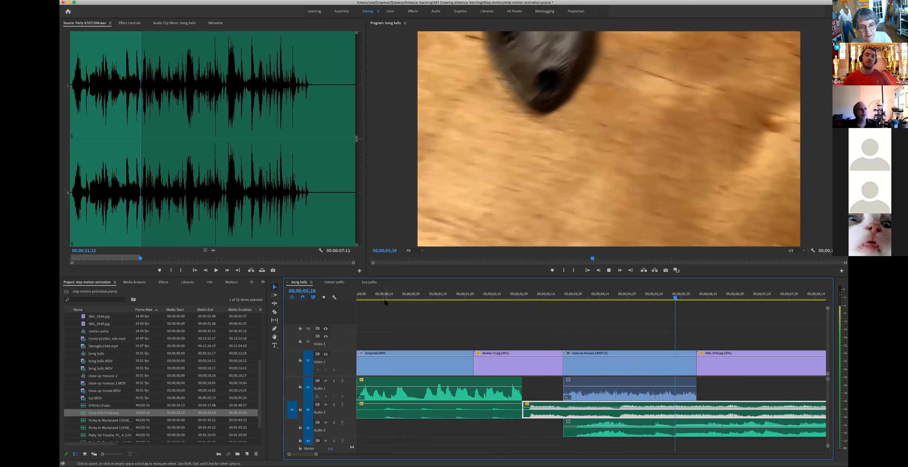
key(space)
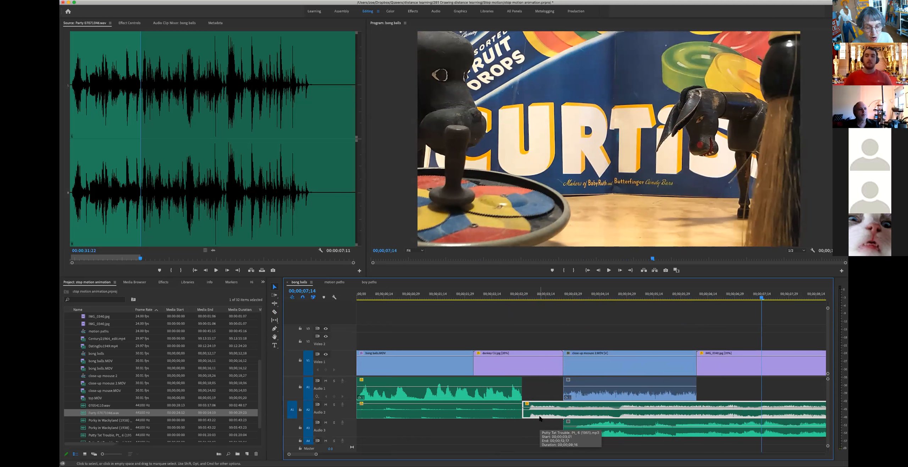
Step: Undo four times to revert the Audio 2 split and its volume change
click(121, 0)
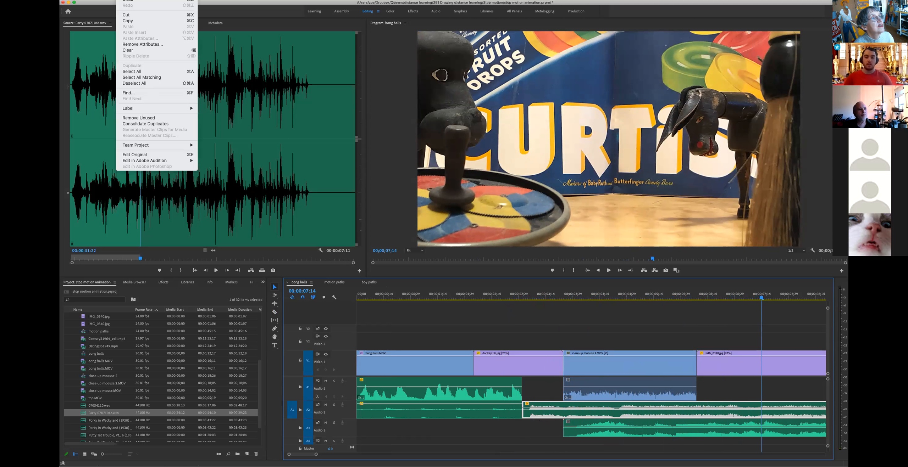
click(128, 1)
click(122, 0)
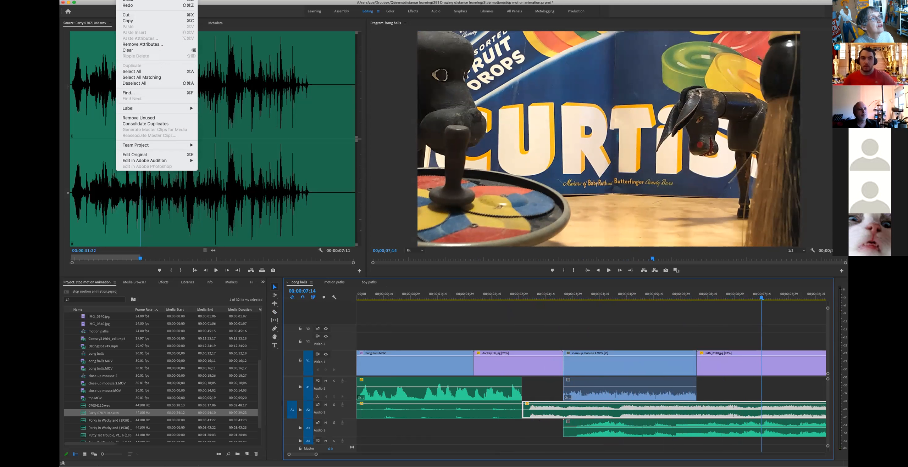
click(129, 1)
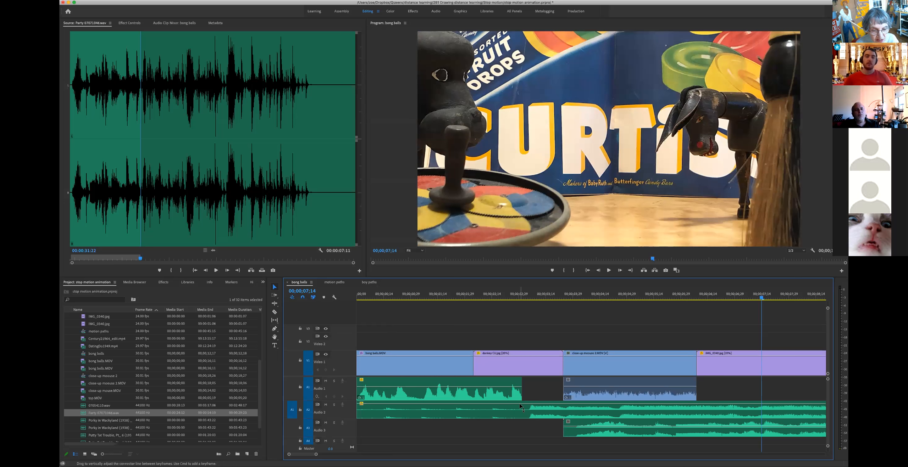
Step: Add an Audio 2 volume keyframe at 00;00;03;14, trying -7.0 dB then settling on -4.0 dB
click(274, 329)
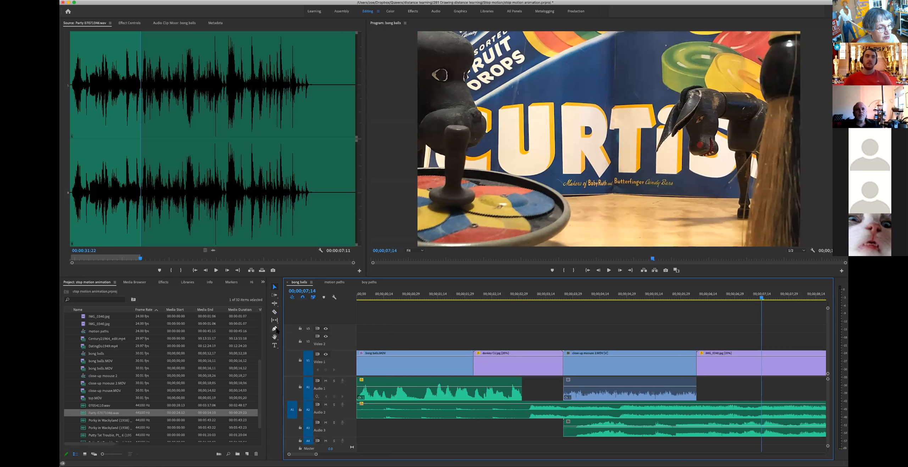
click(520, 404)
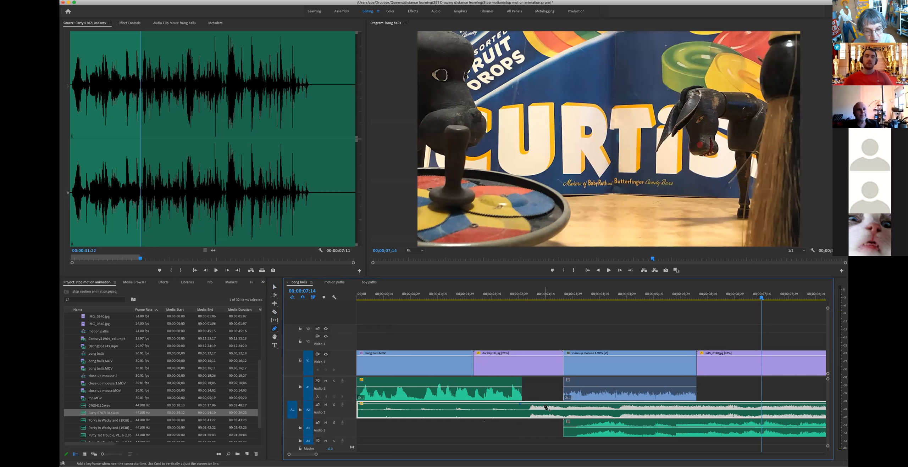
click(545, 405)
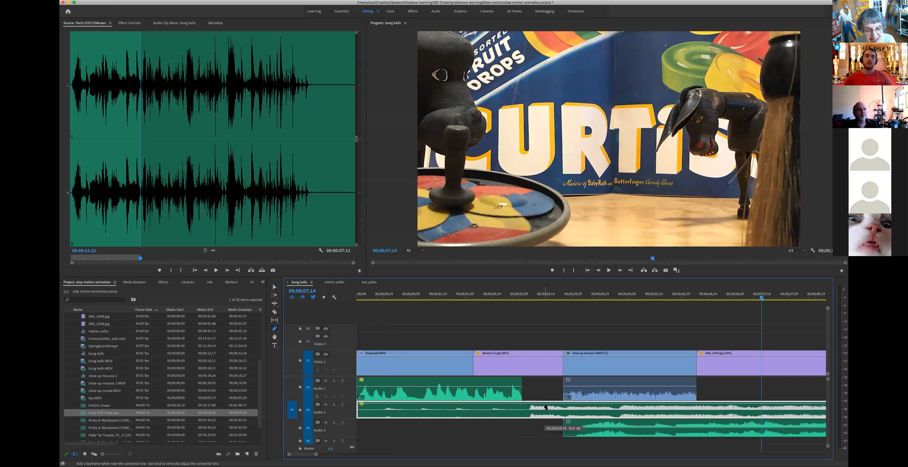
drag(545, 406, 545, 410)
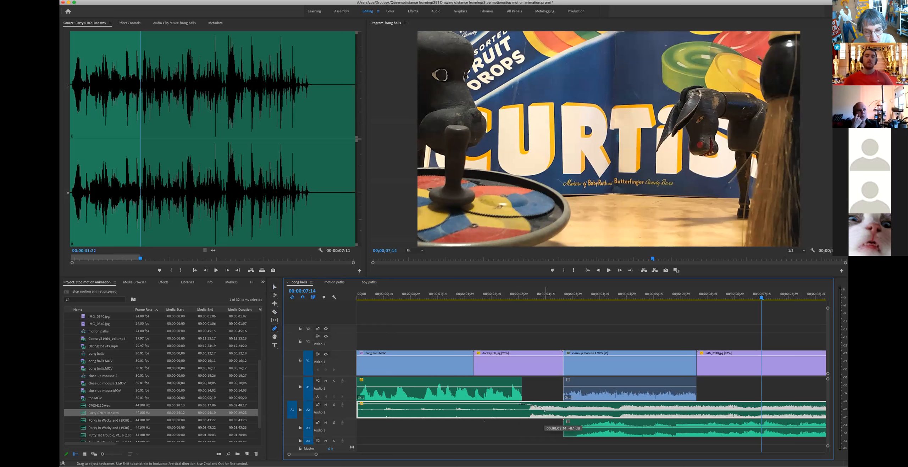
click(359, 294)
key(space)
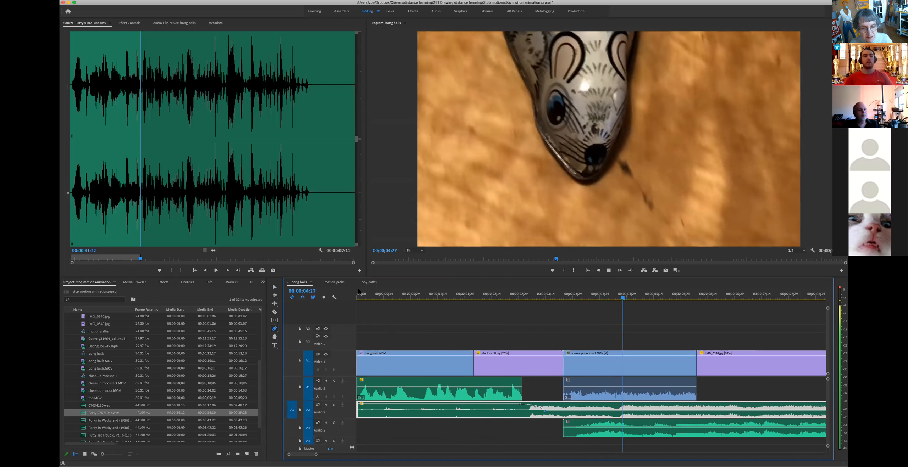
key(space)
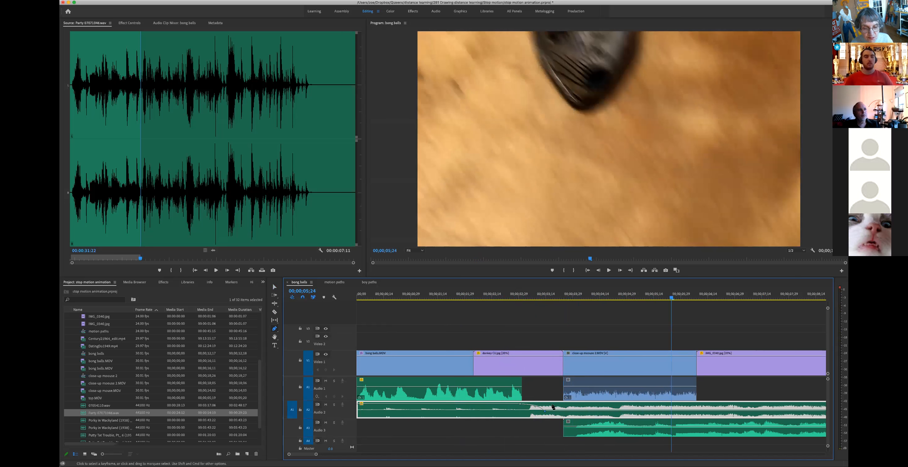
drag(545, 410, 545, 411)
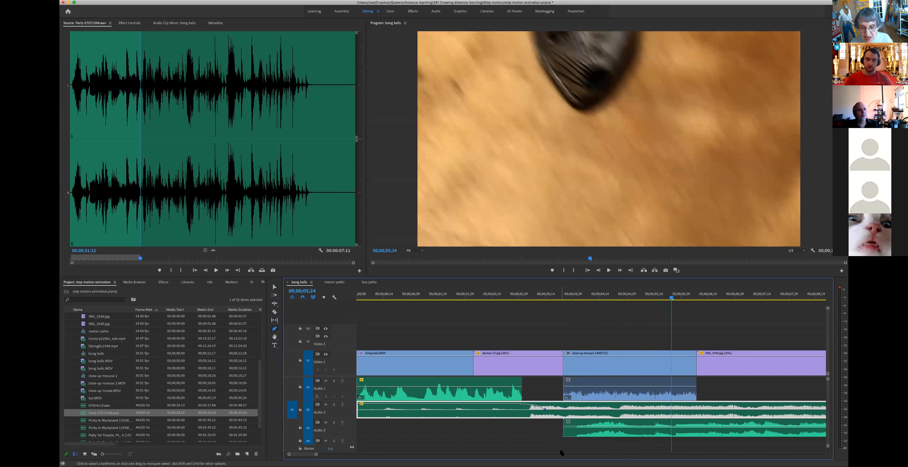
scroll(562, 453, right, 5)
scroll(560, 452, left, 3)
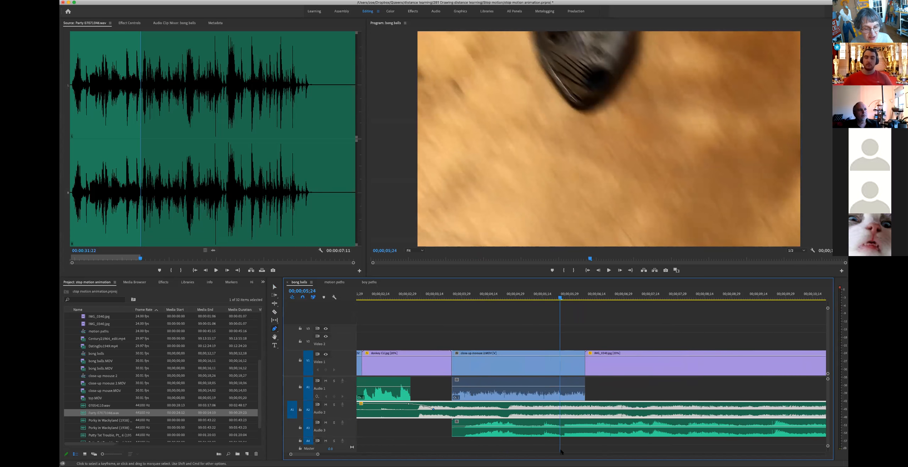
Step: Lower the whole Audio 3 clip's volume to -9.7 dB and return the playhead to the start
click(274, 287)
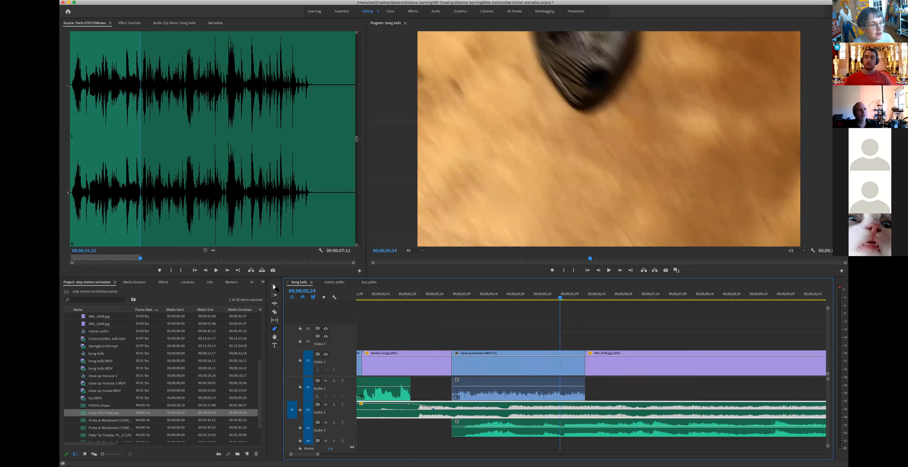
click(488, 429)
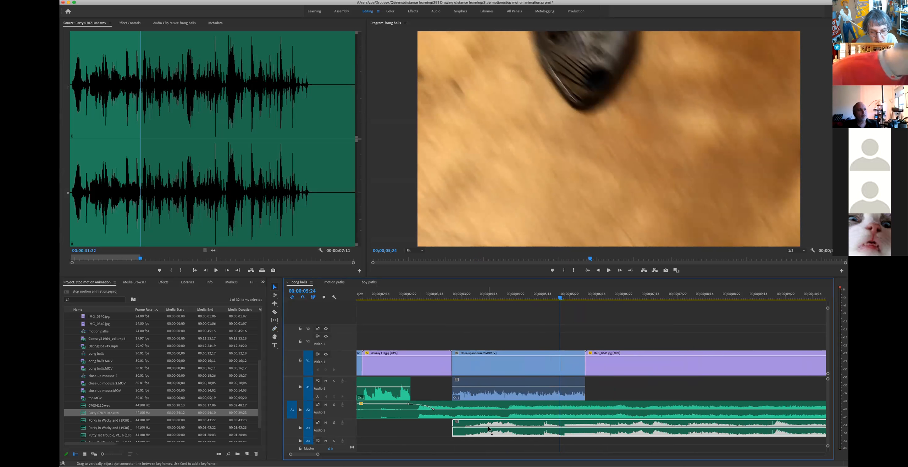
drag(489, 430, 488, 432)
scroll(488, 428, left, 5)
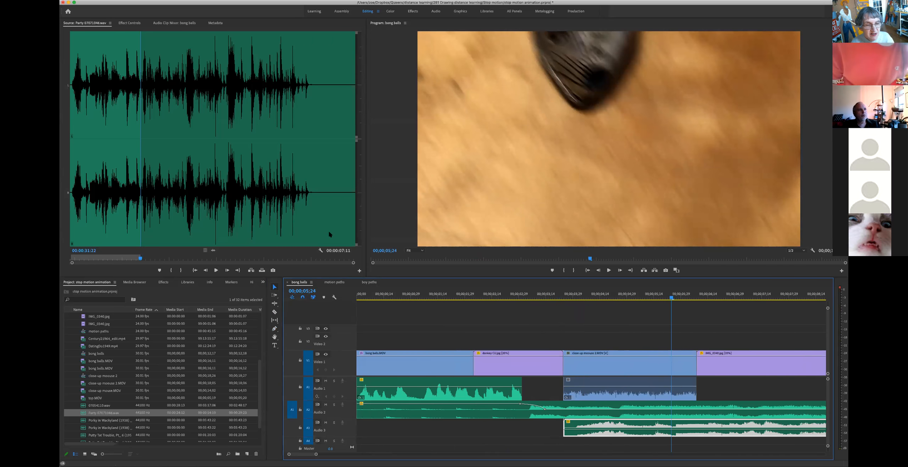
drag(369, 294, 352, 294)
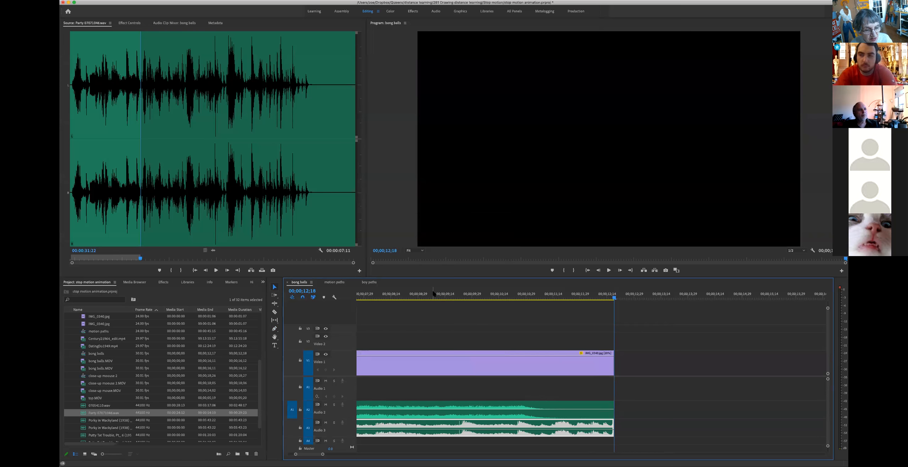
Step: Add two volume keyframes near the end of Audio 3, raising the second to 8.4 dB
click(500, 291)
key(space)
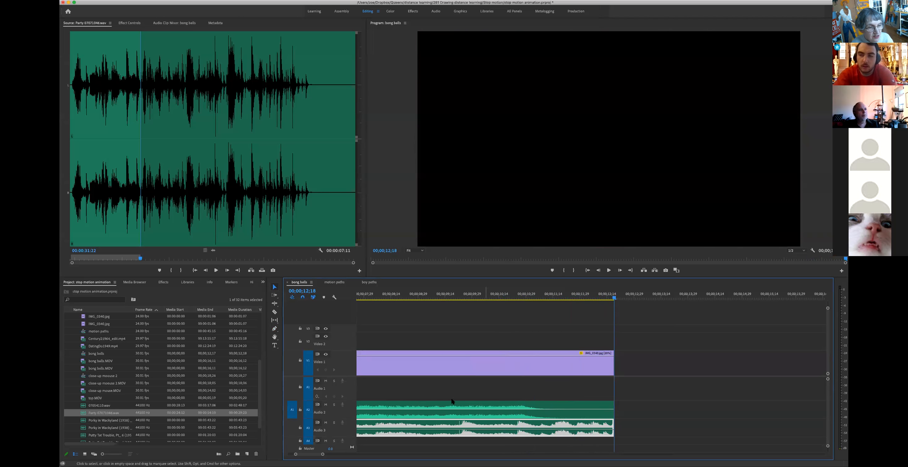
key(p)
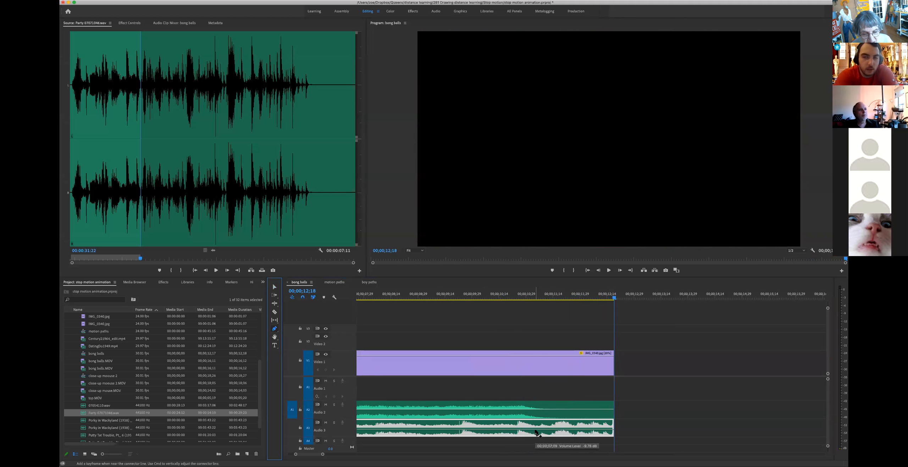
click(513, 430)
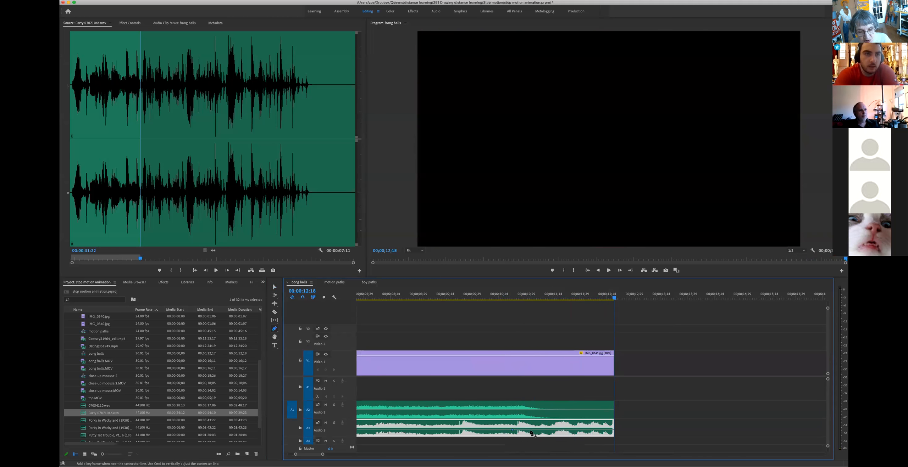
click(551, 431)
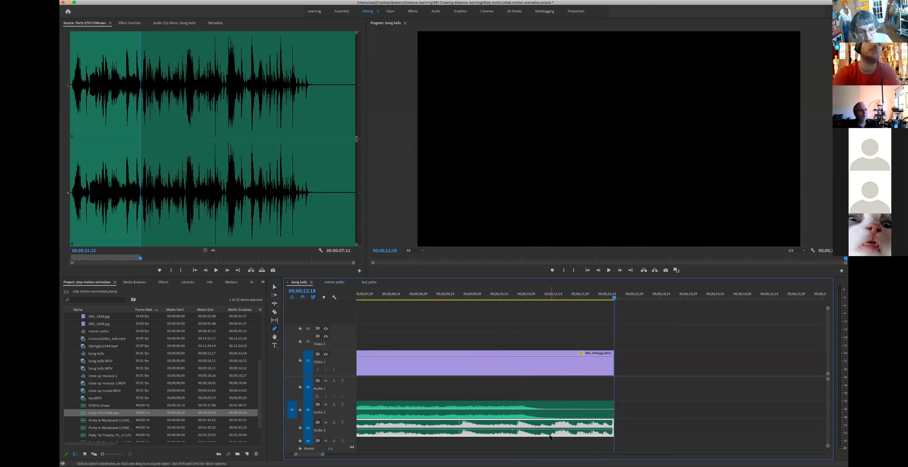
drag(551, 430, 552, 424)
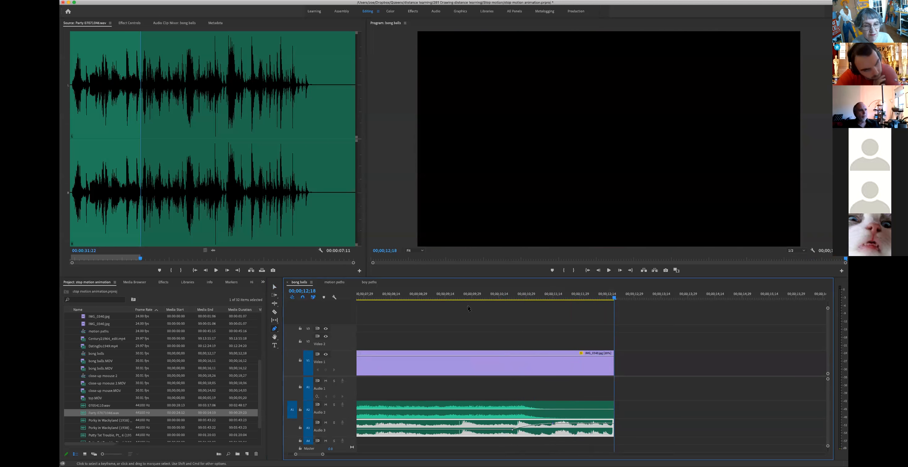
click(411, 291)
key(space)
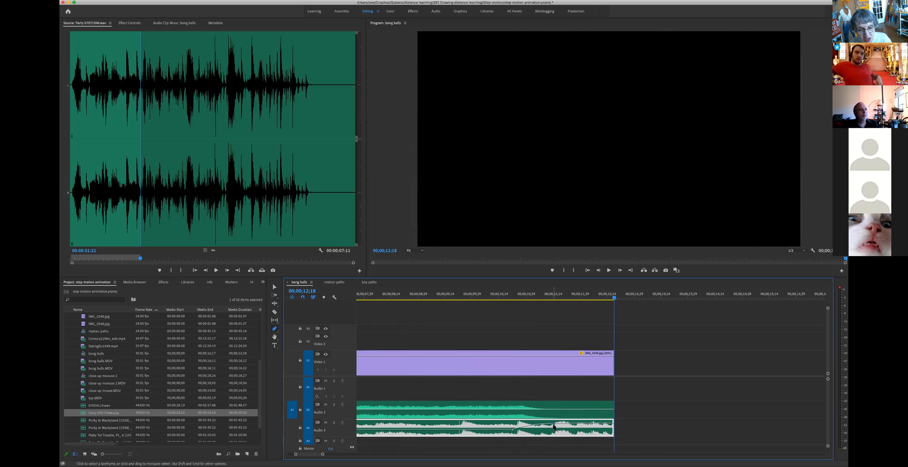
Step: Jump the source clip to 00:00:50:10 and open the Edit menu
mouse_move(554, 426)
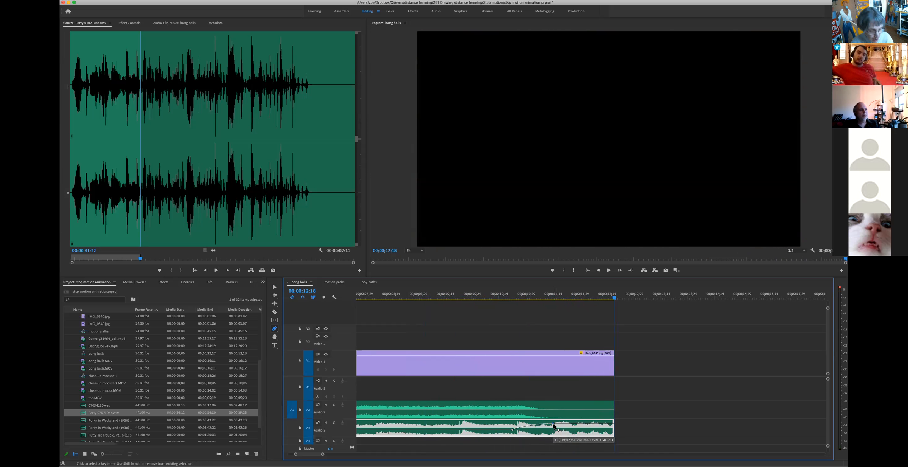
click(317, 192)
click(122, 1)
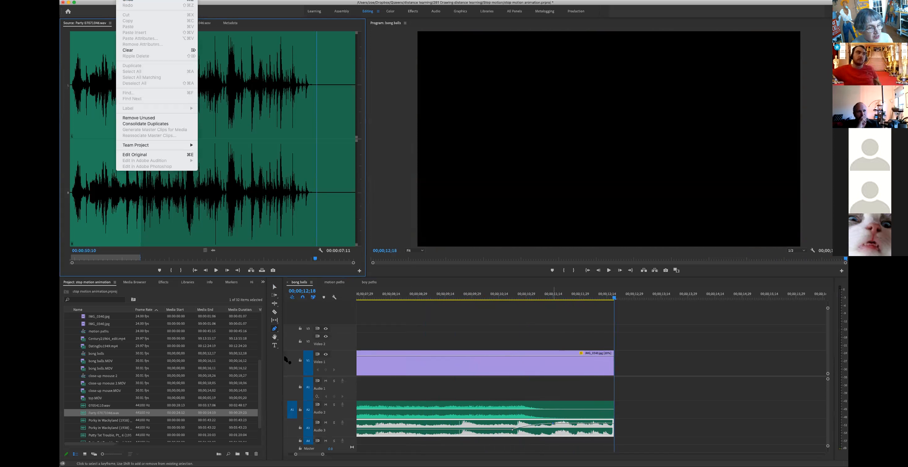
Step: Delete both volume keyframes on the Audio 3 clip
click(274, 330)
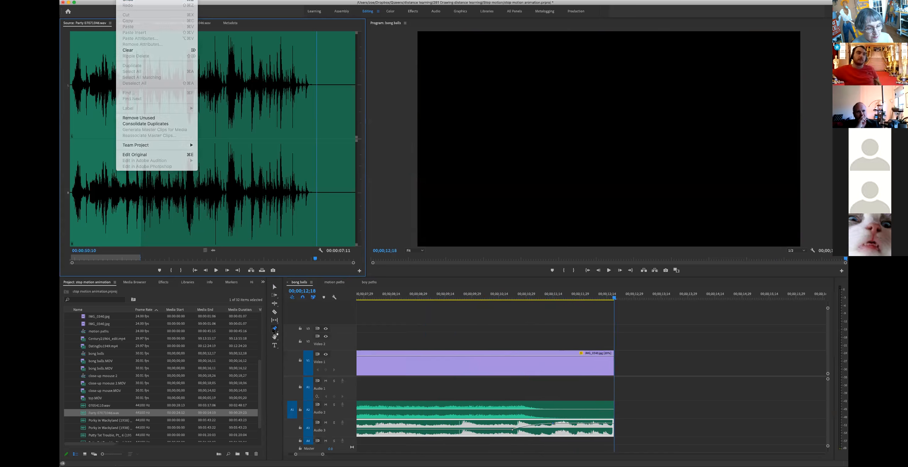
click(554, 425)
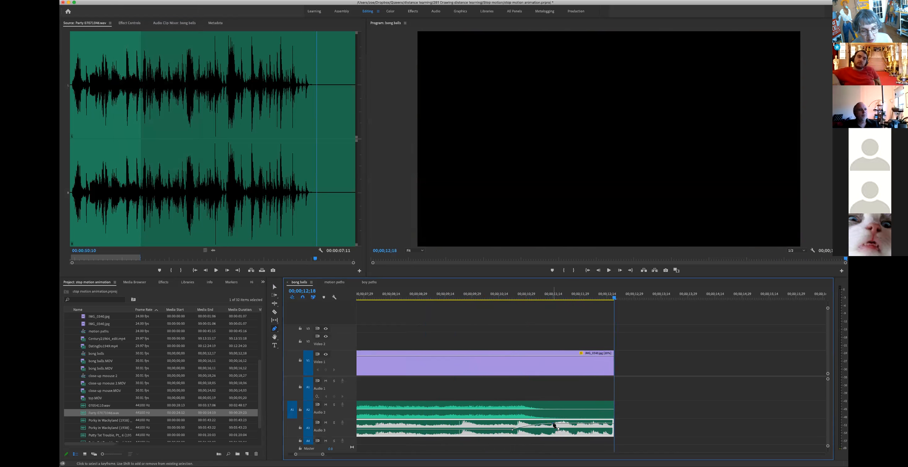
right_click(554, 426)
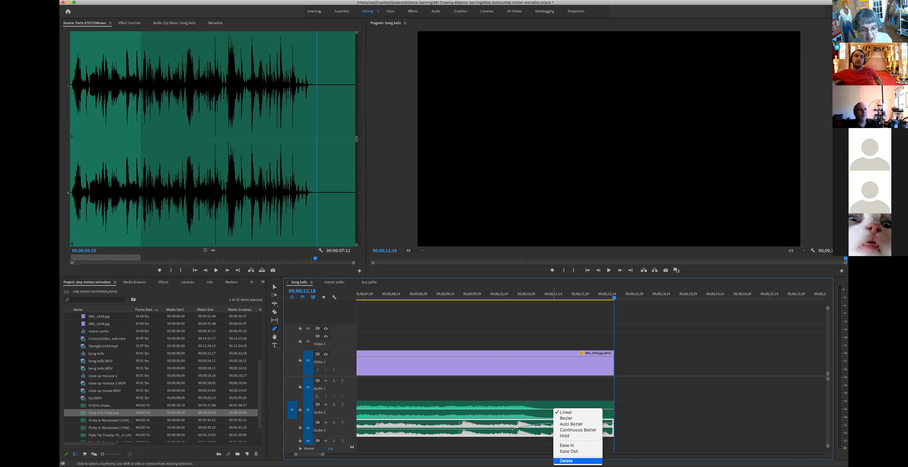
click(566, 461)
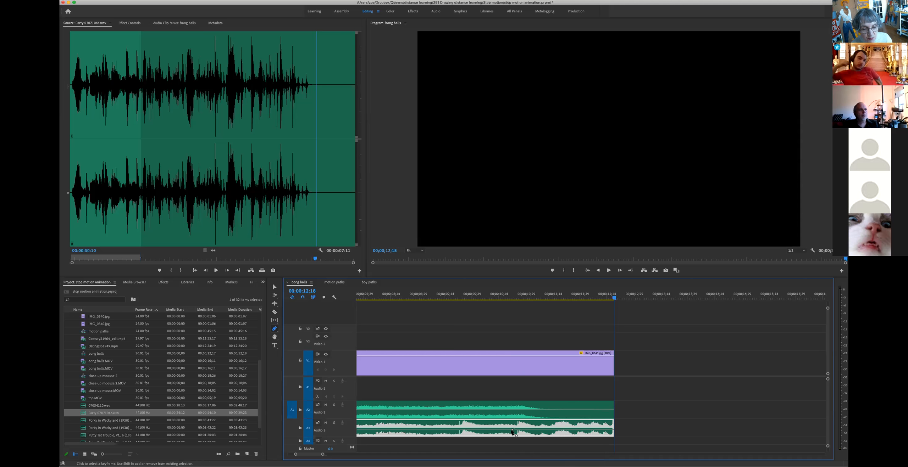
right_click(512, 430)
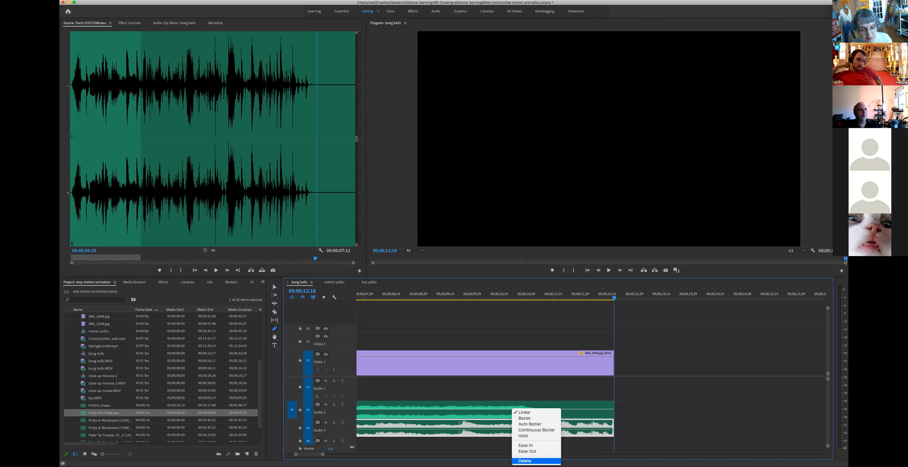
click(532, 461)
Step: Return to the Selection tool and bring up the Effects panel's library
scroll(503, 433, left, 5)
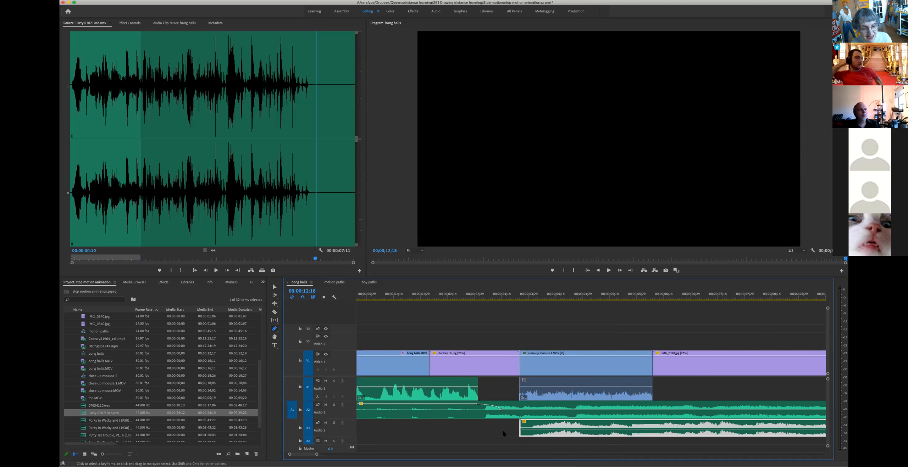
scroll(619, 424, right, 5)
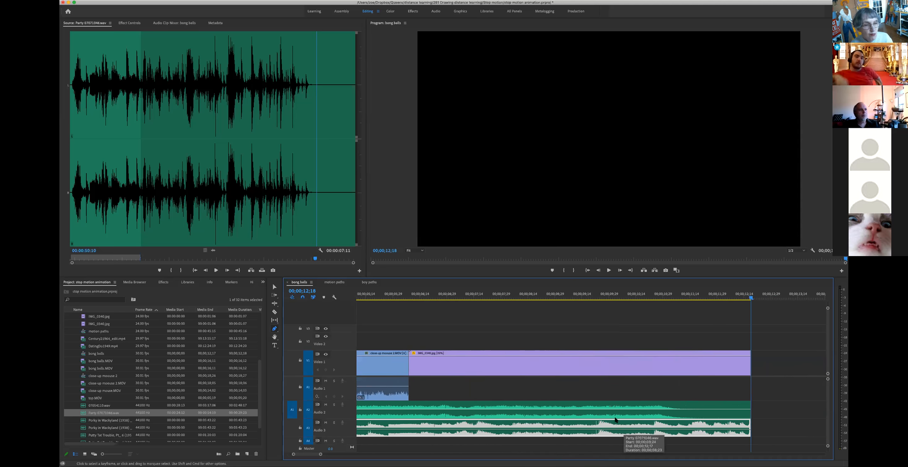
scroll(615, 421, right, 1)
click(274, 286)
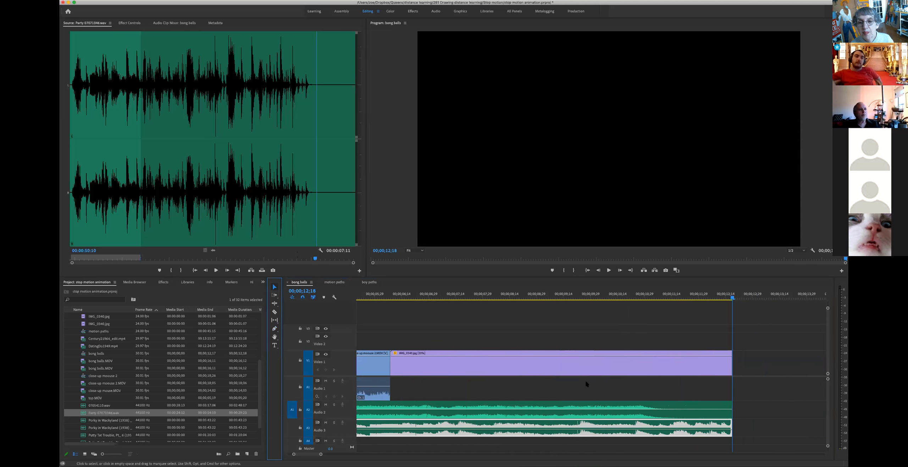
scroll(584, 384, left, 4)
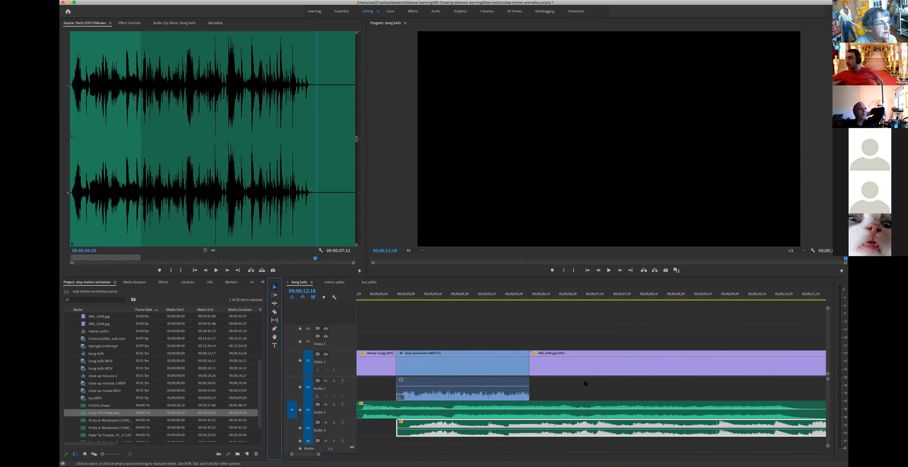
click(163, 282)
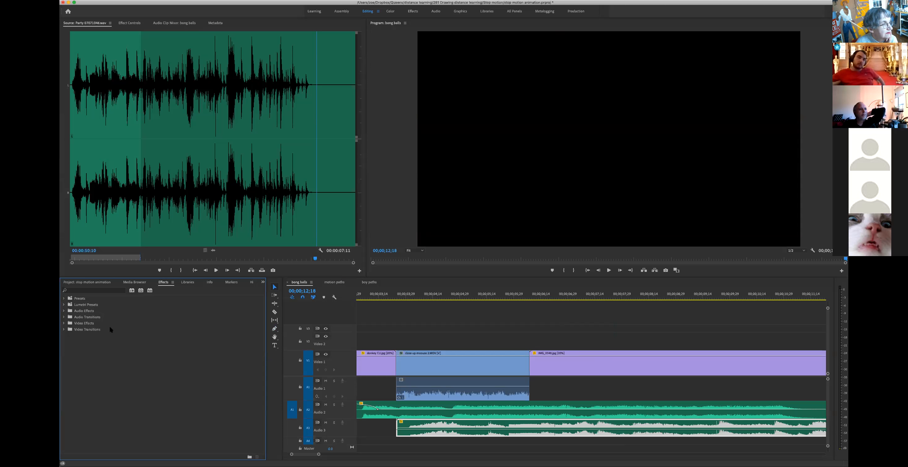
Step: Expand Audio Transitions > Crossfade to list Constant Gain, Constant Power and Exponential Fade
click(63, 317)
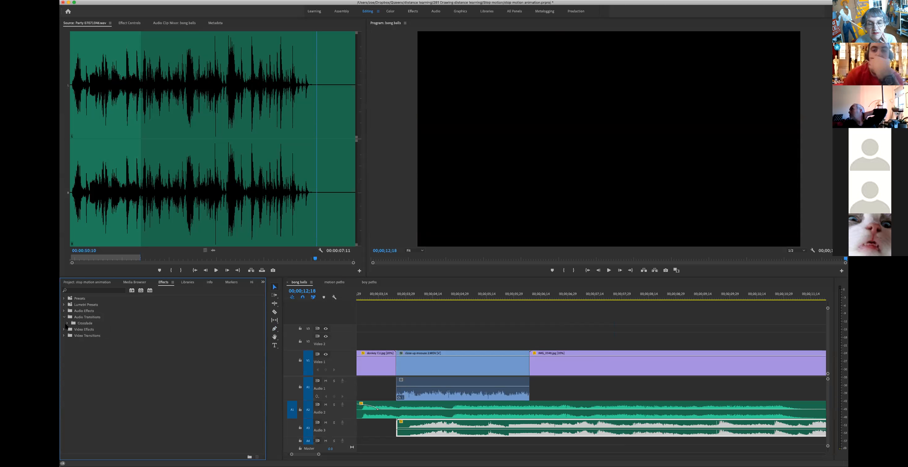
click(67, 324)
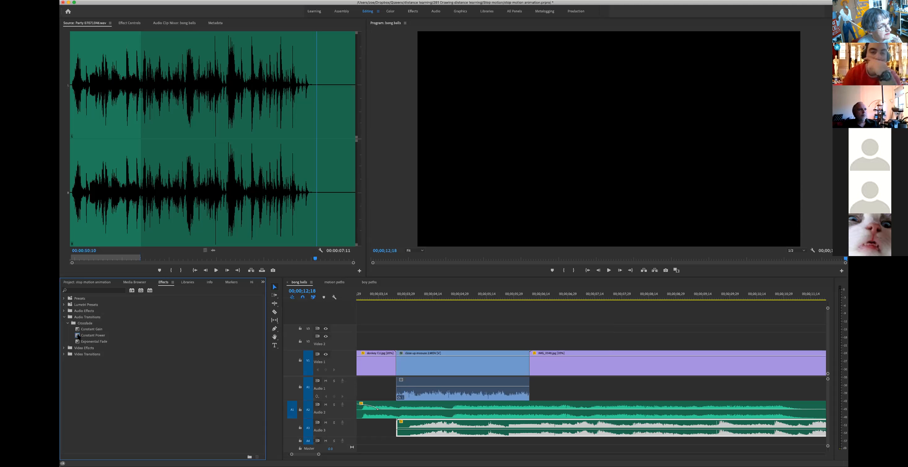
drag(77, 336, 403, 390)
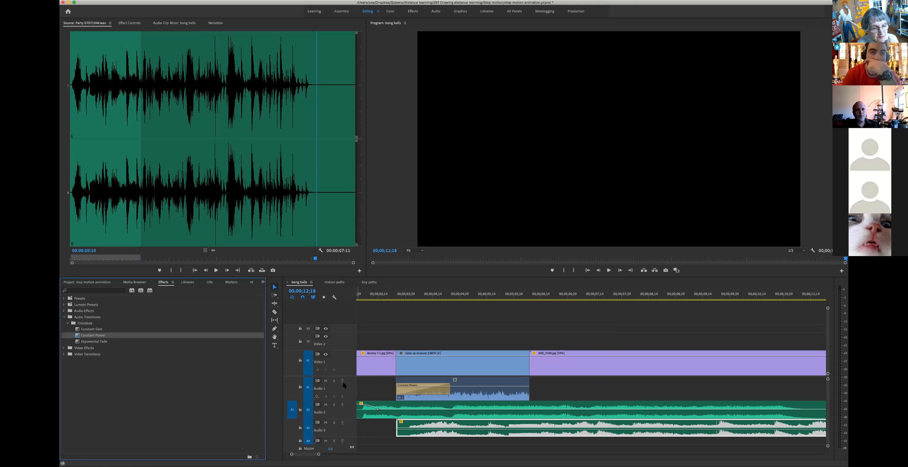
key(super+z)
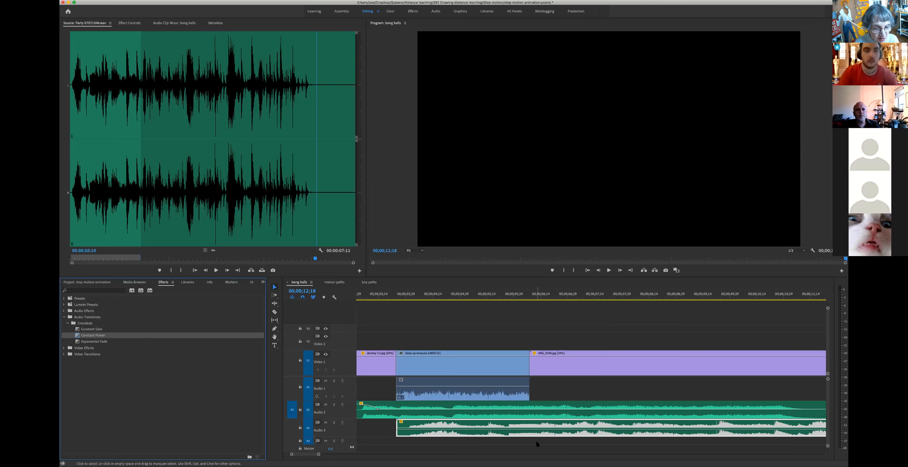
scroll(537, 441, right, 5)
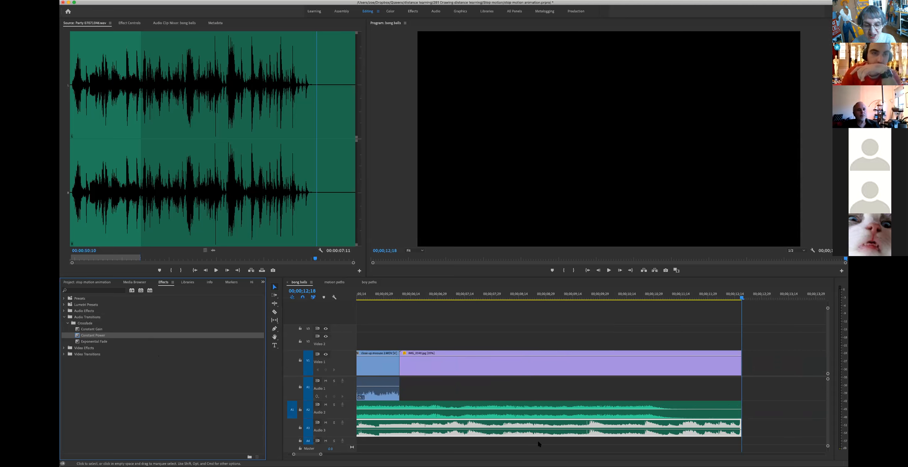
scroll(538, 441, left, 5)
scroll(537, 441, left, 8)
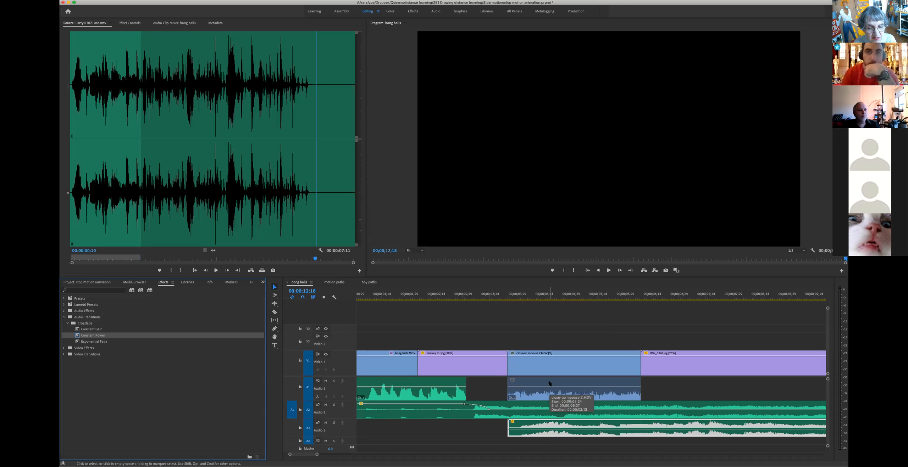
click(453, 384)
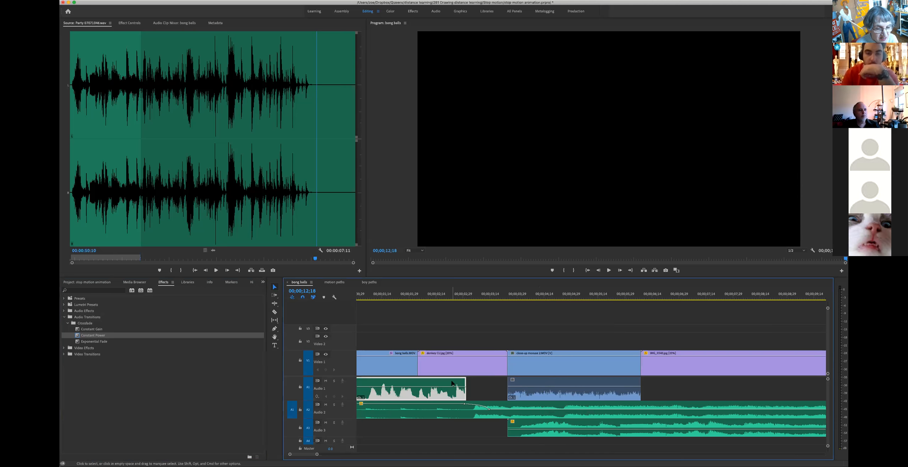
scroll(452, 383, left, 3)
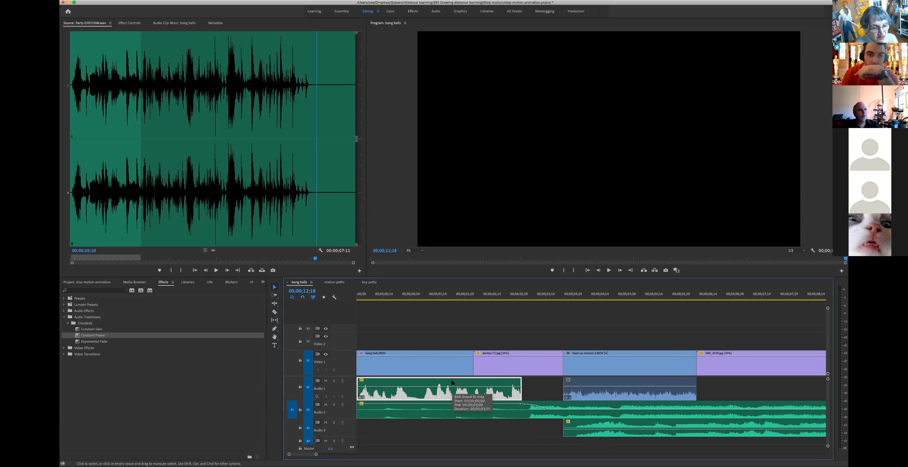
click(610, 378)
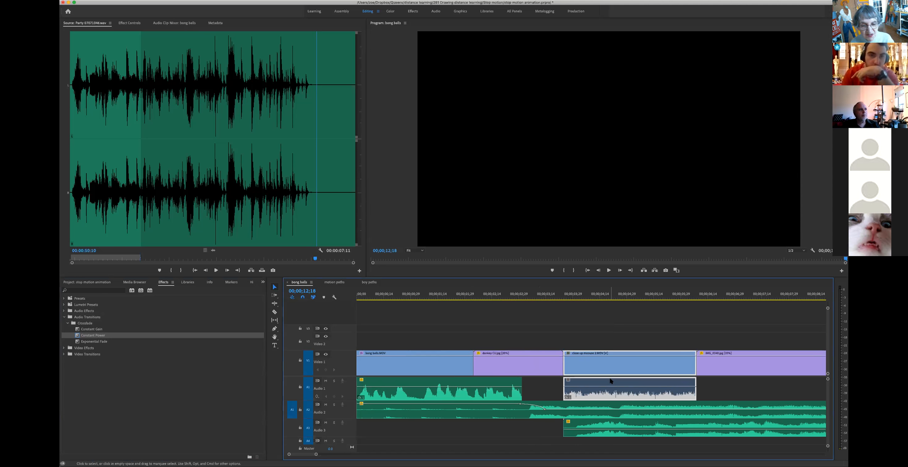
Step: Set the first Audio 1 clip's speed to 70% via Clip > Speed/Duration
click(411, 386)
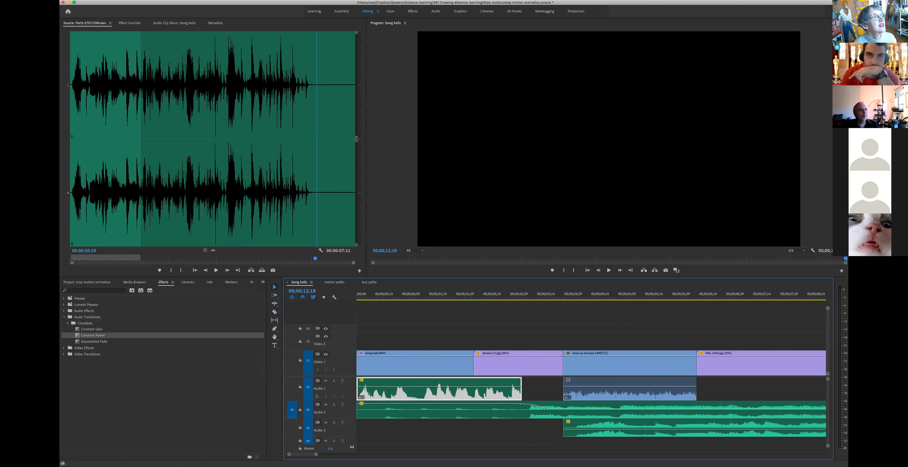
click(135, 0)
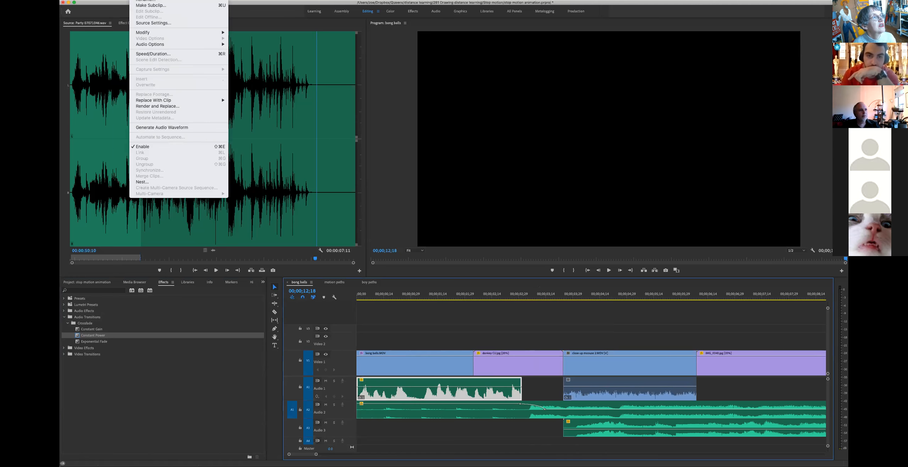
click(151, 54)
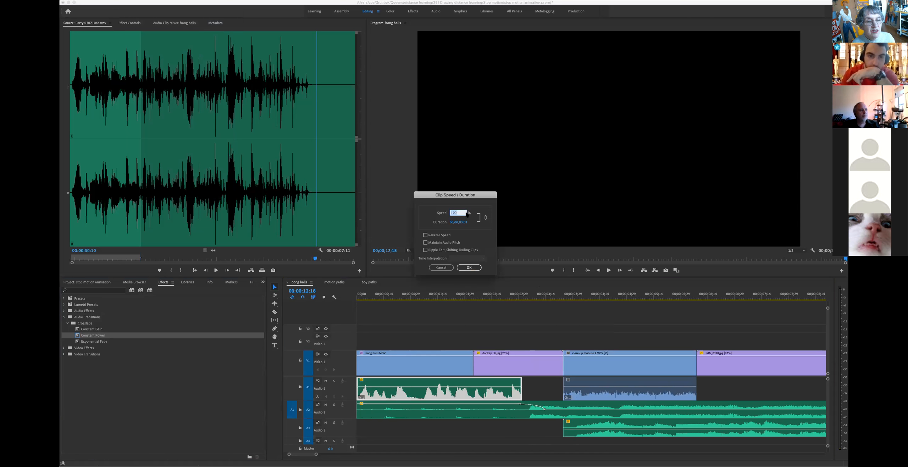
text(70)
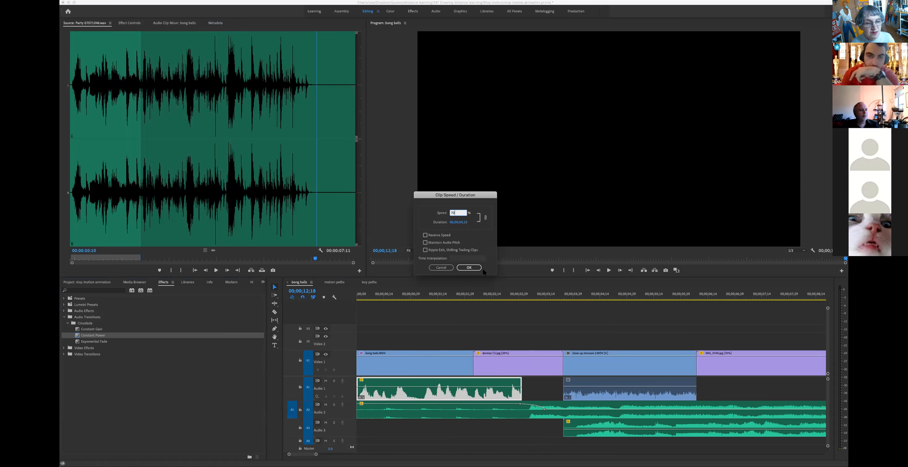
key(Return)
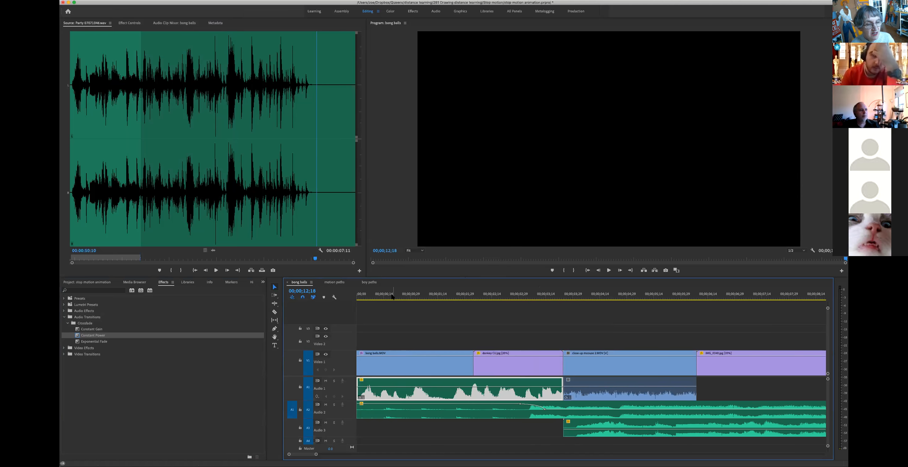
Step: Preview the sequence from the start and raise the first Audio 1 clip's volume
key(Home)
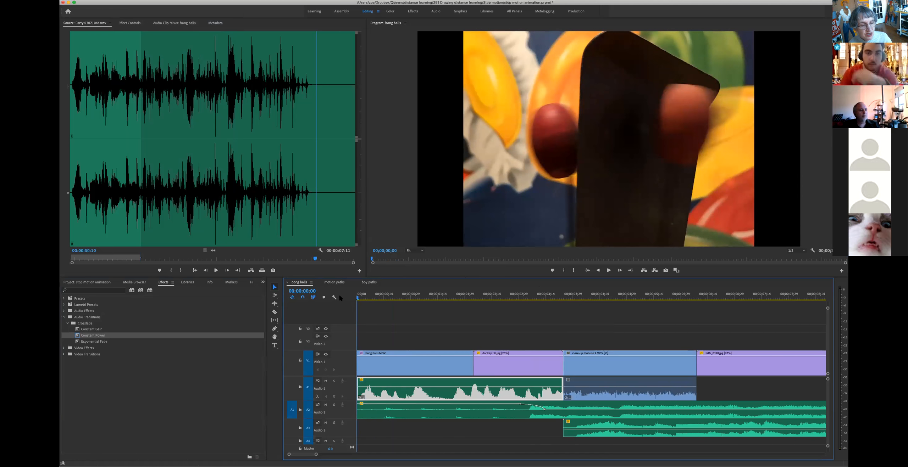
key(space)
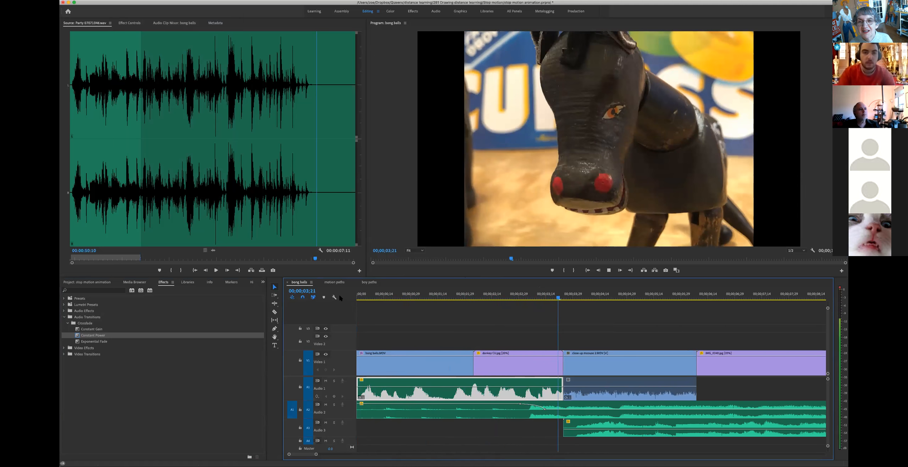
key(space)
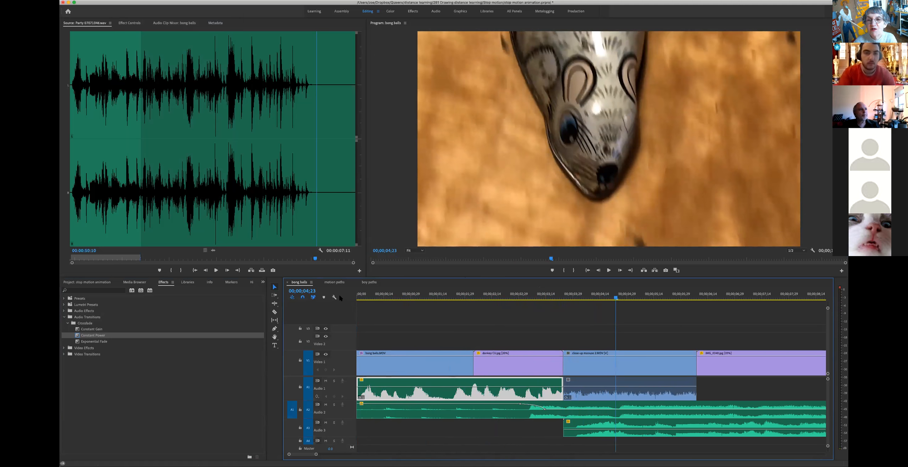
drag(378, 386, 378, 382)
drag(361, 297, 352, 289)
key(space)
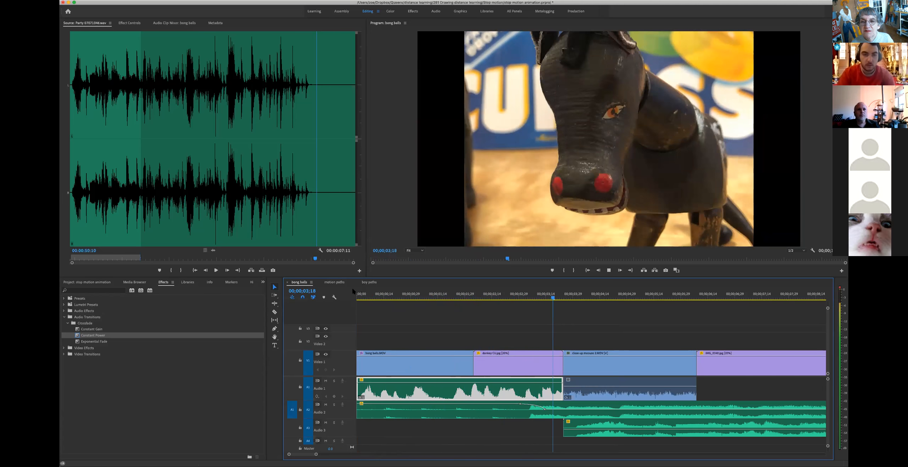
key(space)
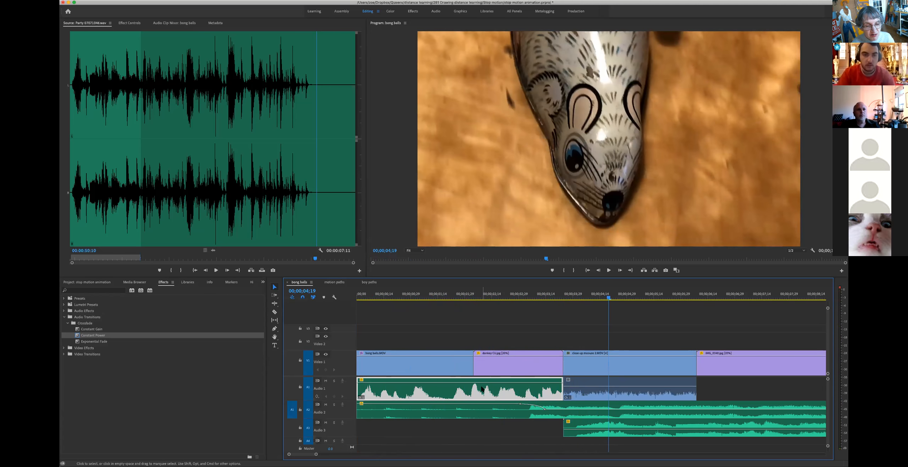
Step: Change the first Audio 1 clip's speed to 150%
click(136, 1)
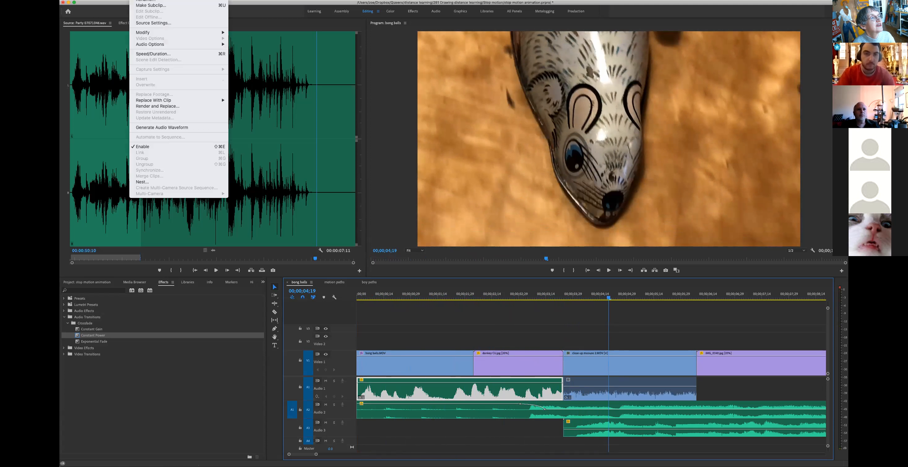
click(165, 55)
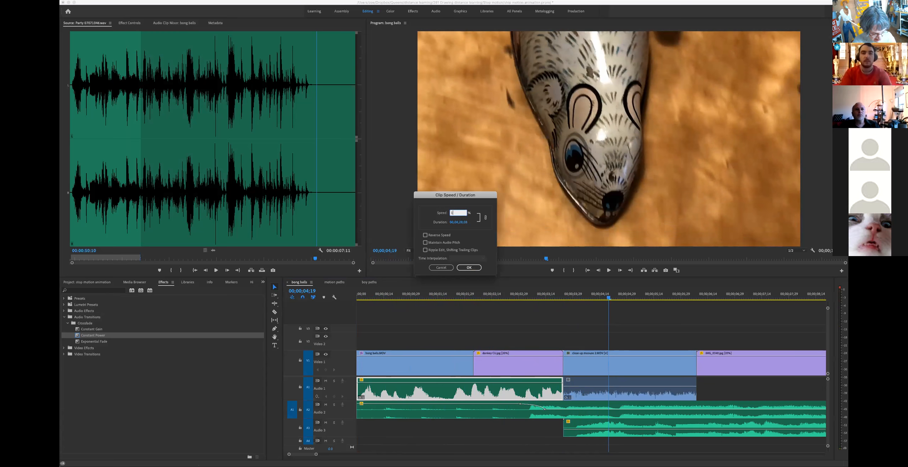
text(150)
key(Return)
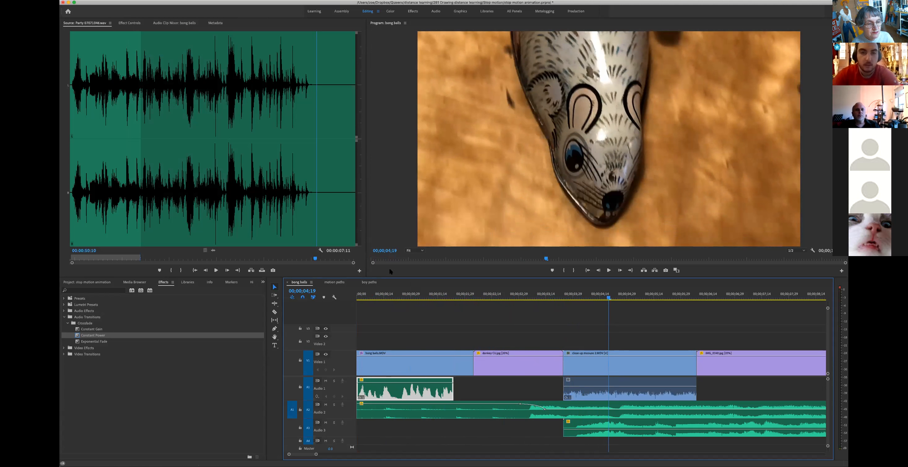
Step: Preview the timing, then extend the audio clip to end with the first video clip
click(360, 294)
key(space)
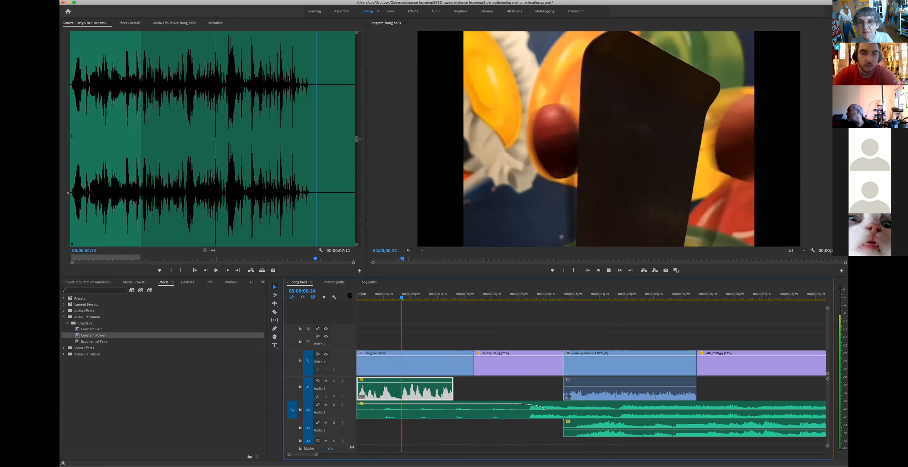
key(space)
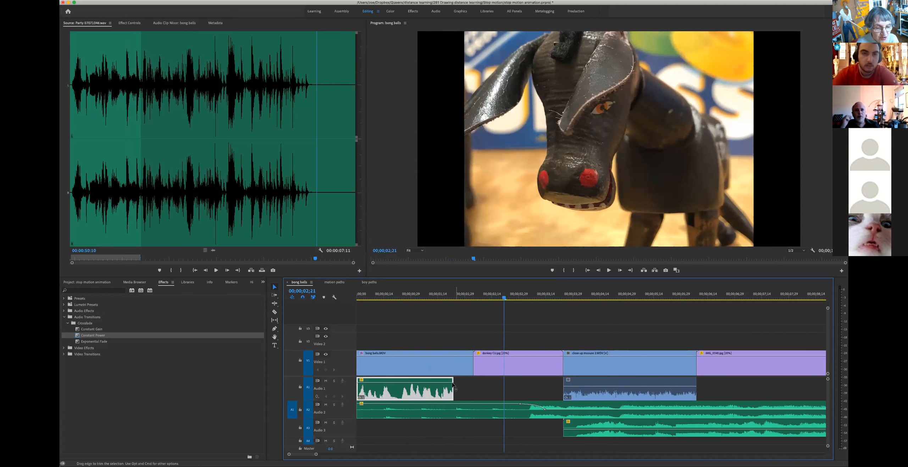
drag(451, 379, 474, 384)
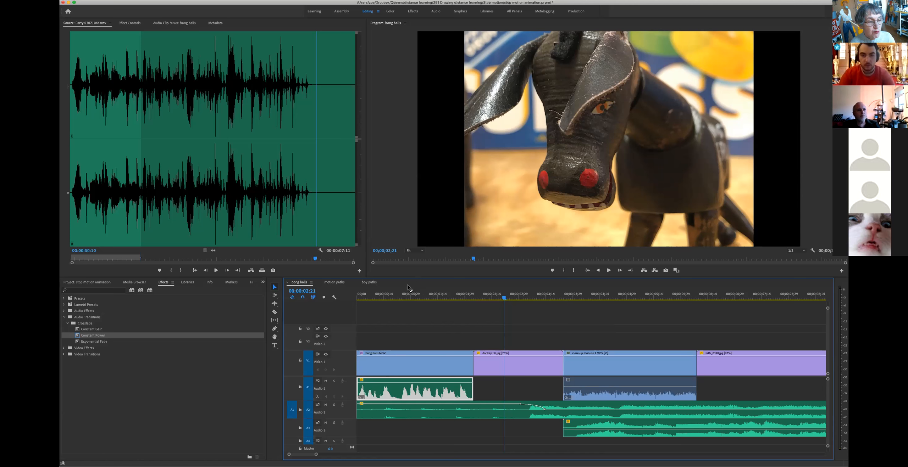
Step: Play the bong balls sequence from the start and zoom the timeline in around the playhead
click(359, 291)
key(space)
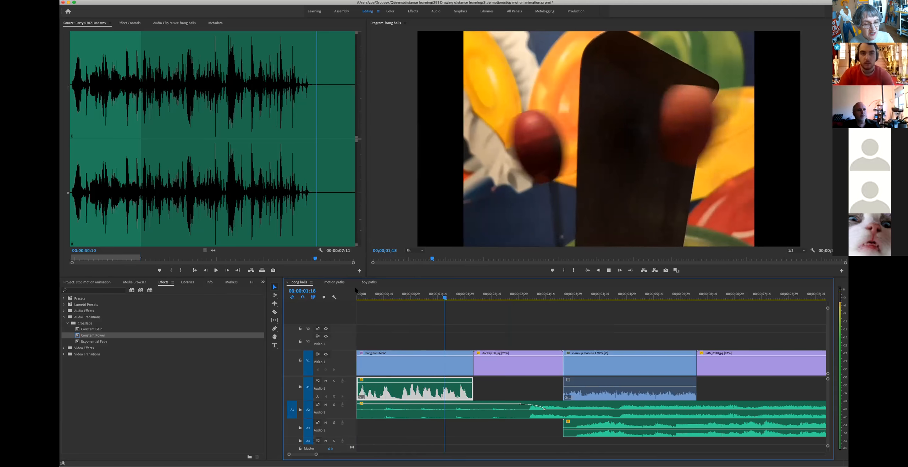
key(space)
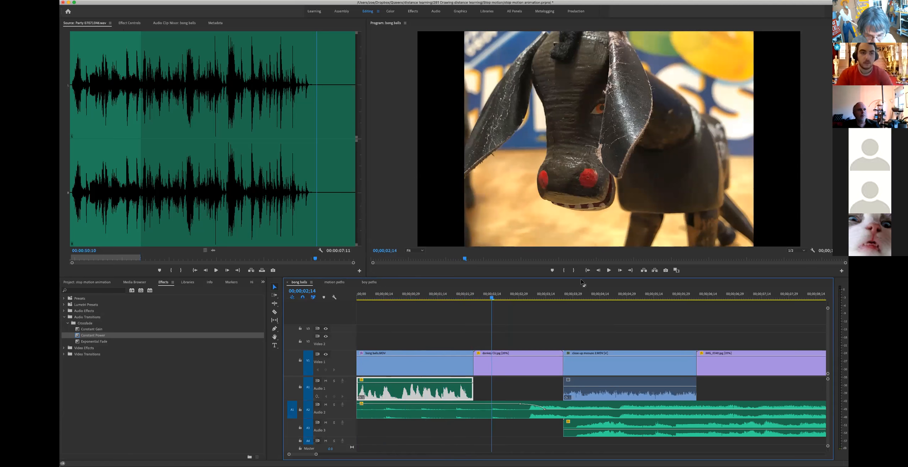
key(equal)
key(equal)
key(equal)
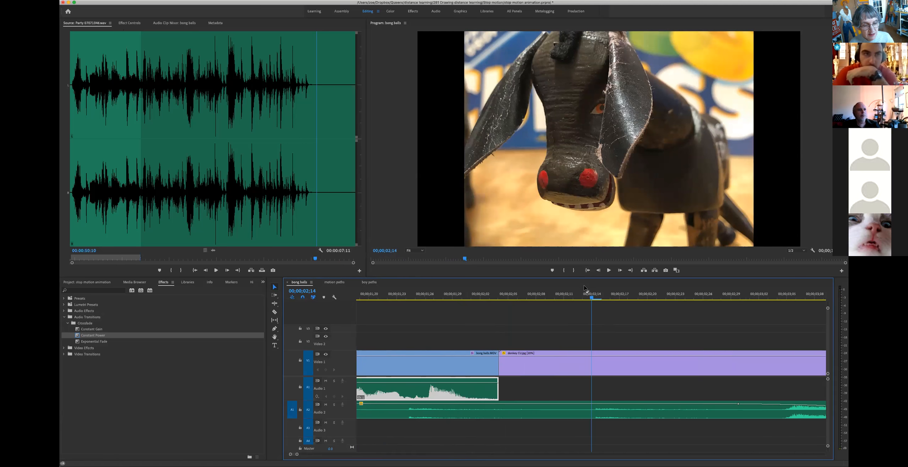
scroll(584, 286, down, 2)
Step: Check the boy paths sequence, then fit the whole bong balls sequence and return to its start
key(minus)
key(minus)
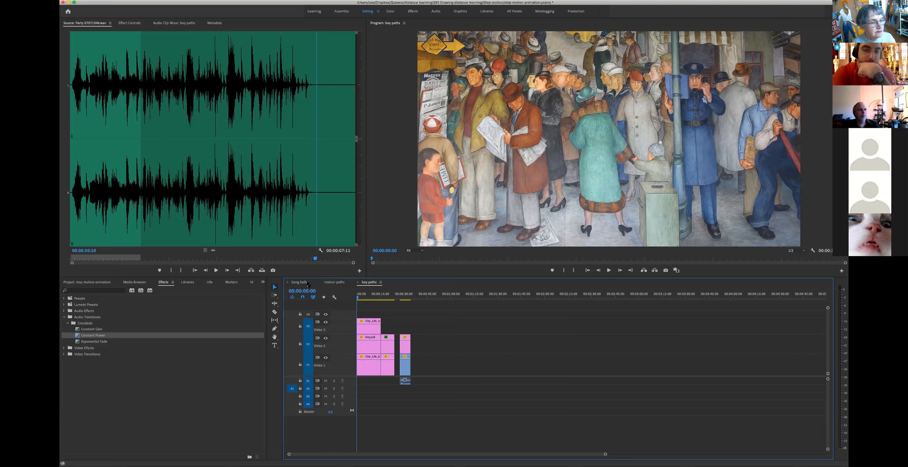
click(307, 283)
click(403, 294)
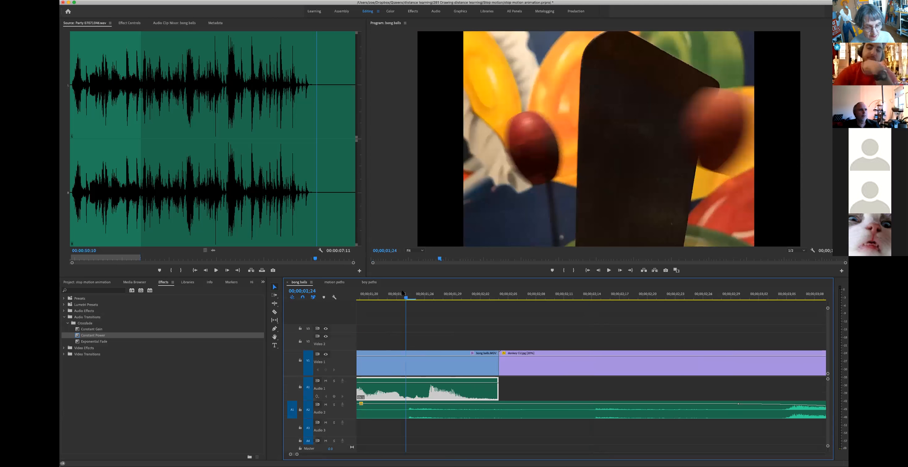
key(minus)
key(minus)
key(minus)
key(minus)
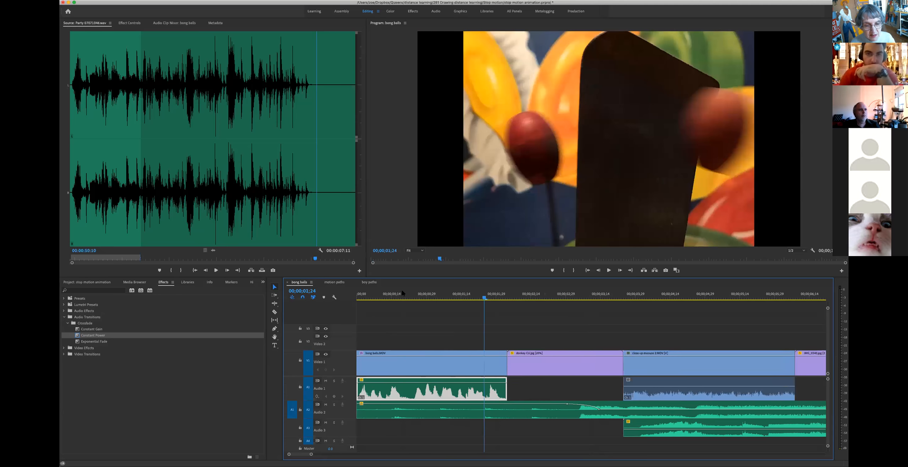
key(Home)
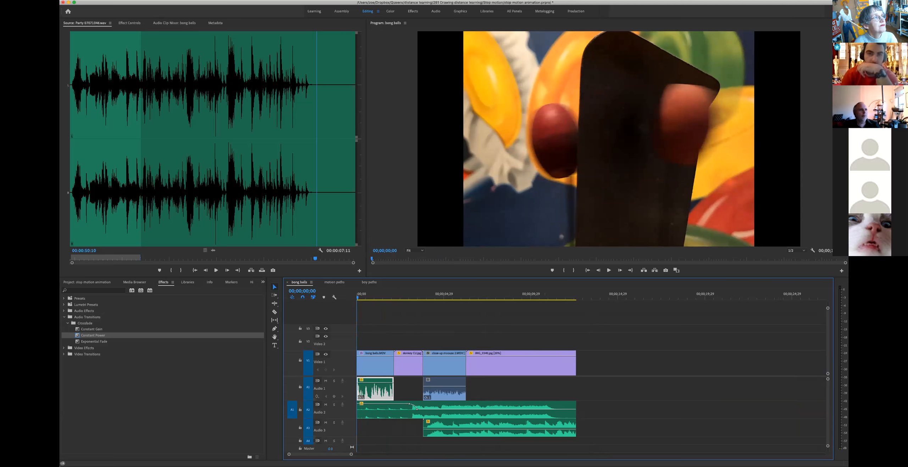
Step: Open Export Settings for the bong balls sequence via File > Export > Media
click(113, 0)
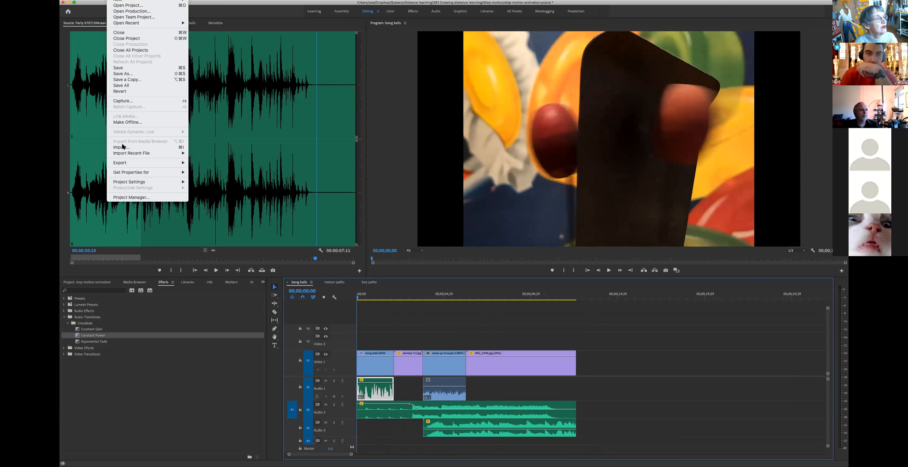
mouse_move(132, 165)
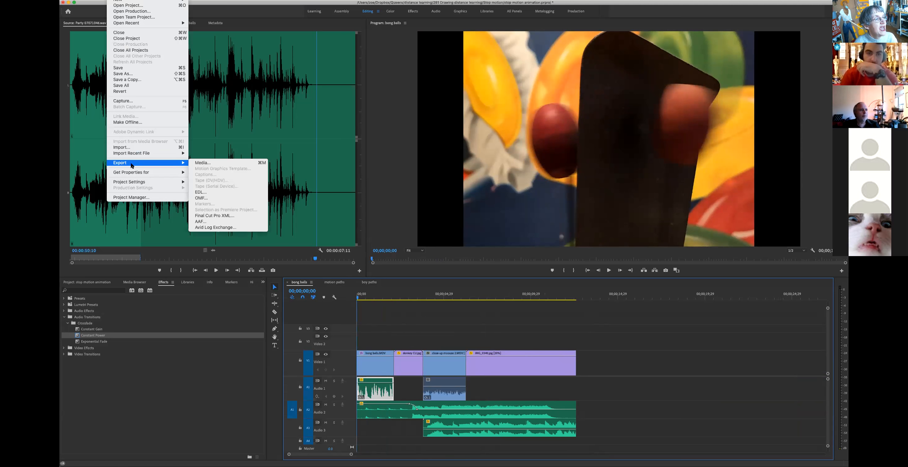
click(214, 163)
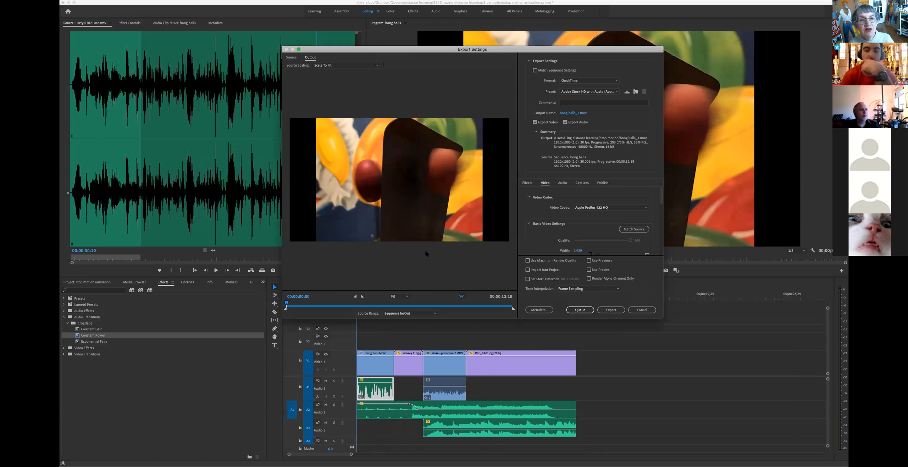
drag(508, 51, 496, 63)
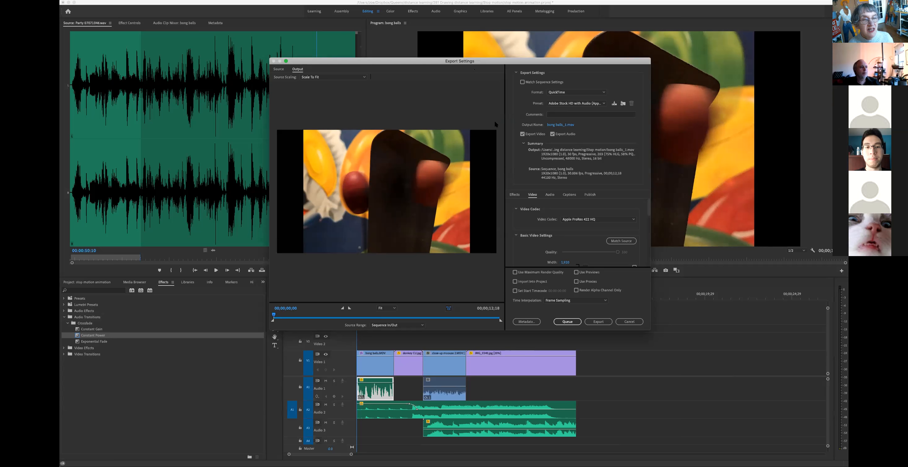
Step: Set the export format to H.264
click(603, 103)
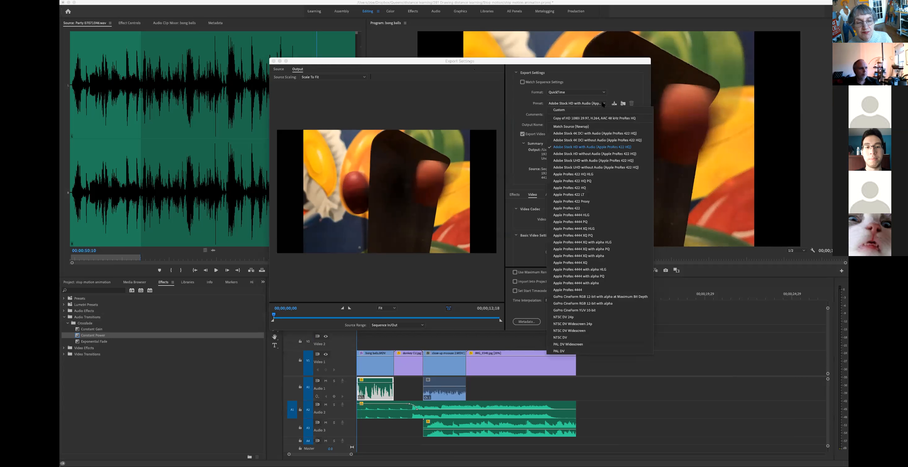
click(597, 91)
click(599, 89)
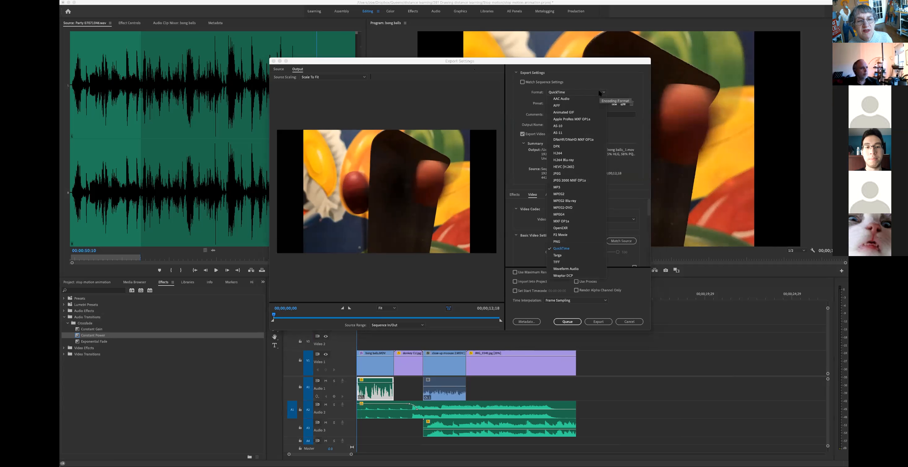
click(584, 153)
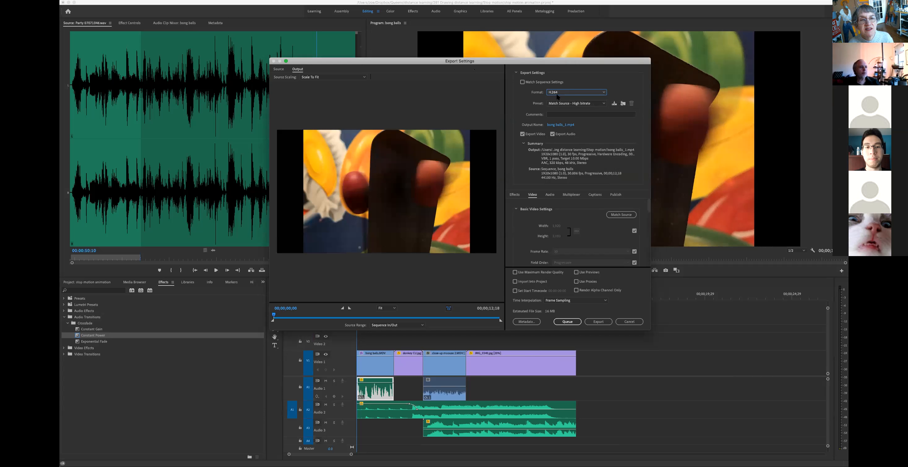
Step: Rename the output file to 'stop motion' followed by the creator's name and 1
click(558, 125)
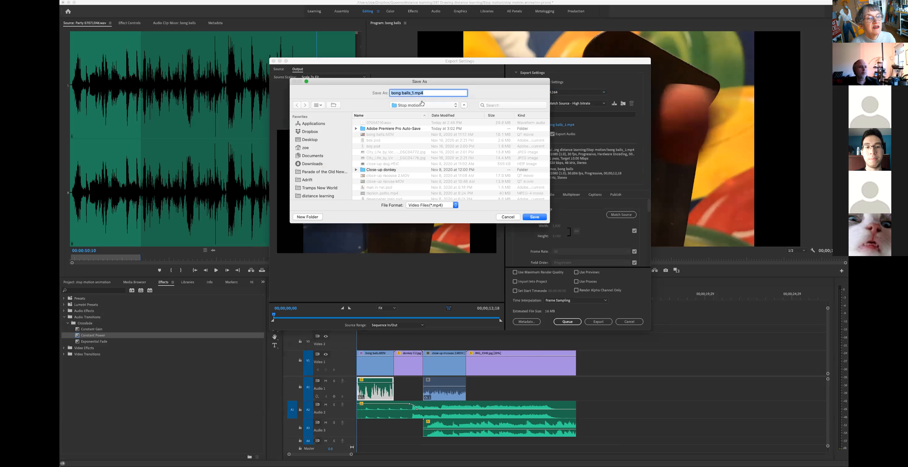
drag(415, 93, 403, 92)
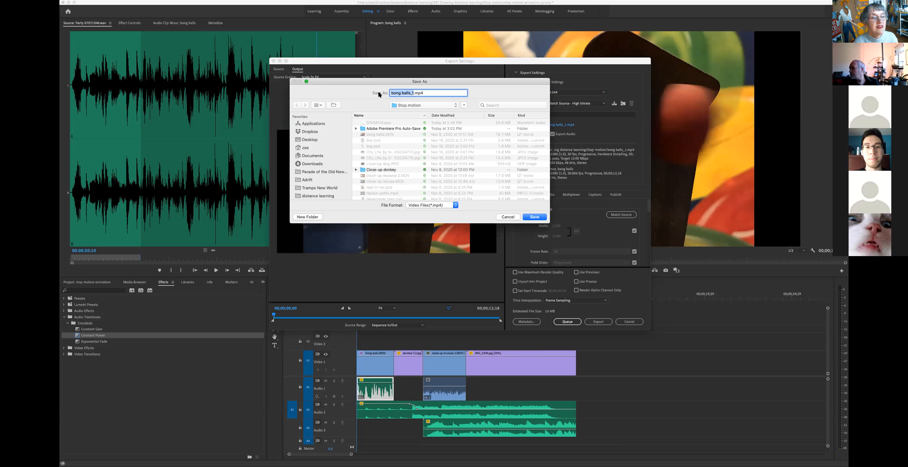
text(stop motion Zoe )
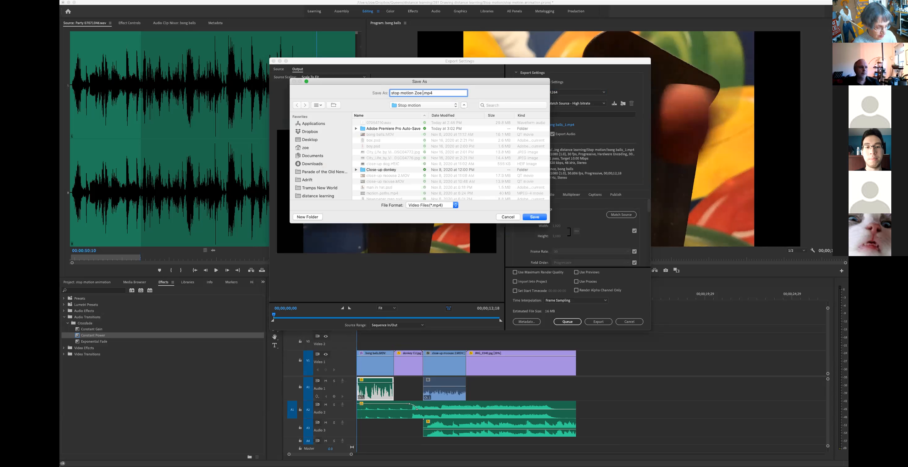
text(1)
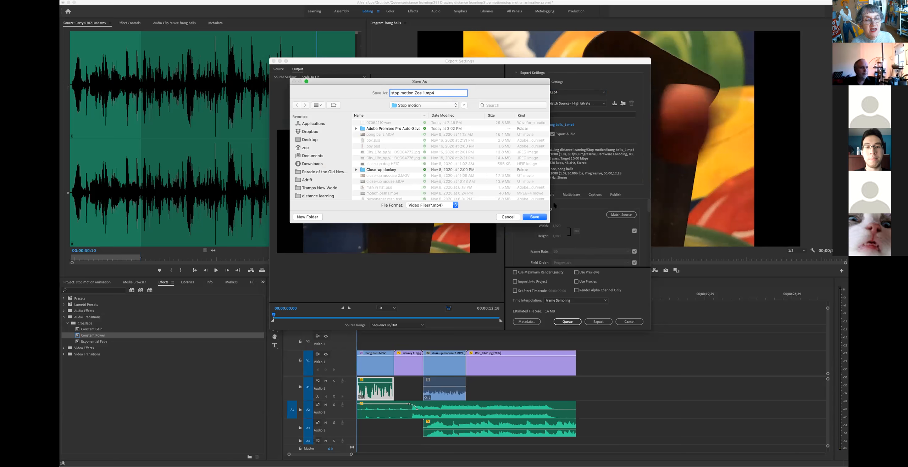
click(535, 217)
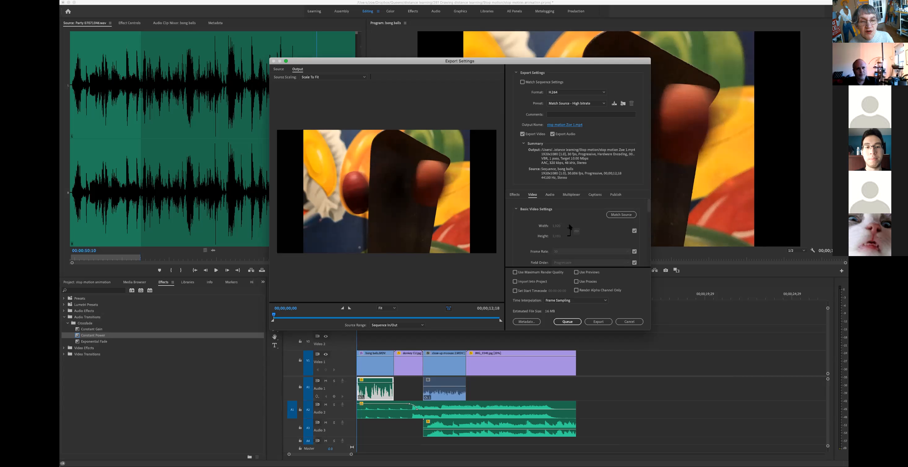
Step: Match source settings, preview a later frame, export the MP4, and save the project
click(621, 215)
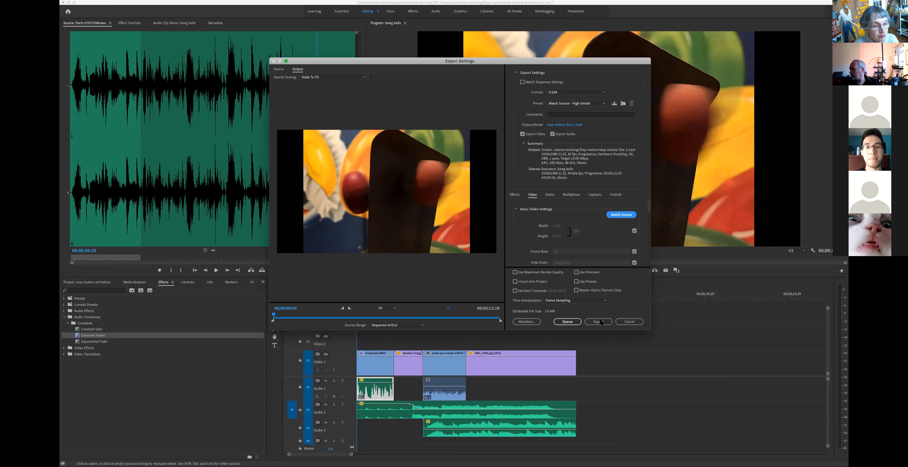
drag(297, 316, 432, 318)
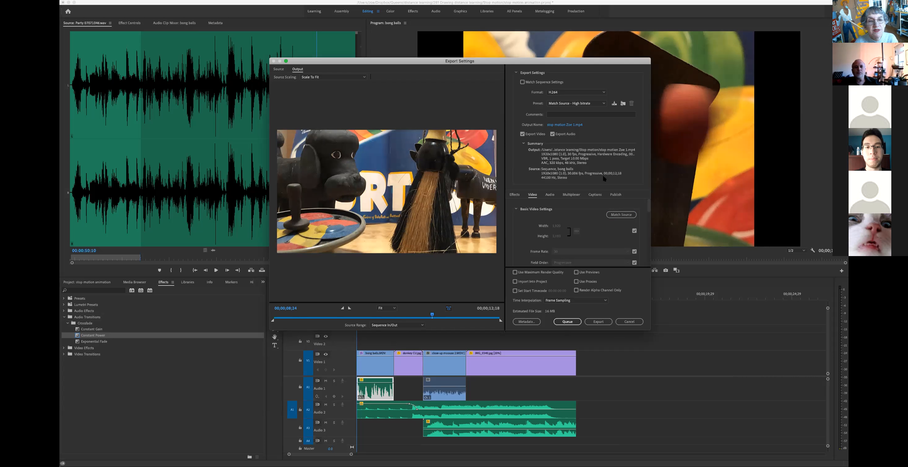
click(599, 323)
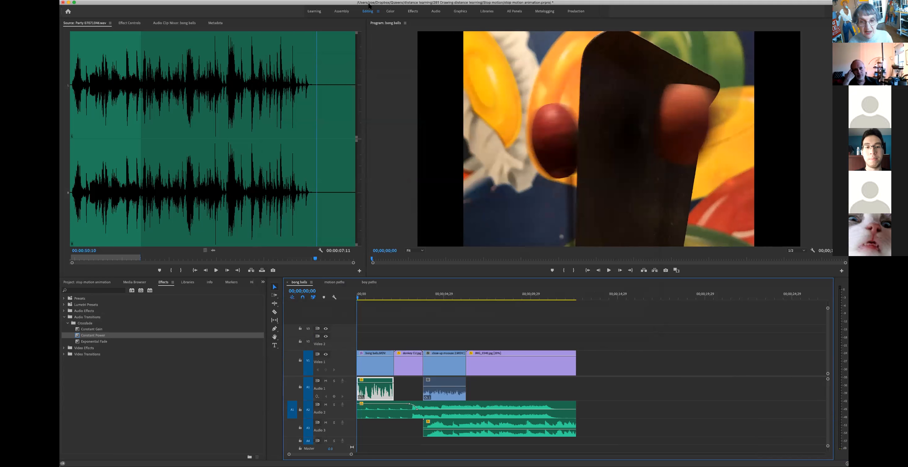
key(super+s)
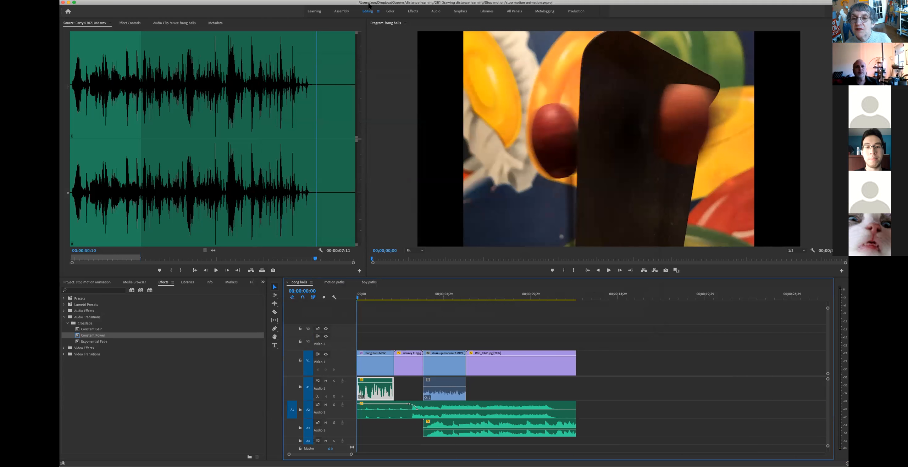